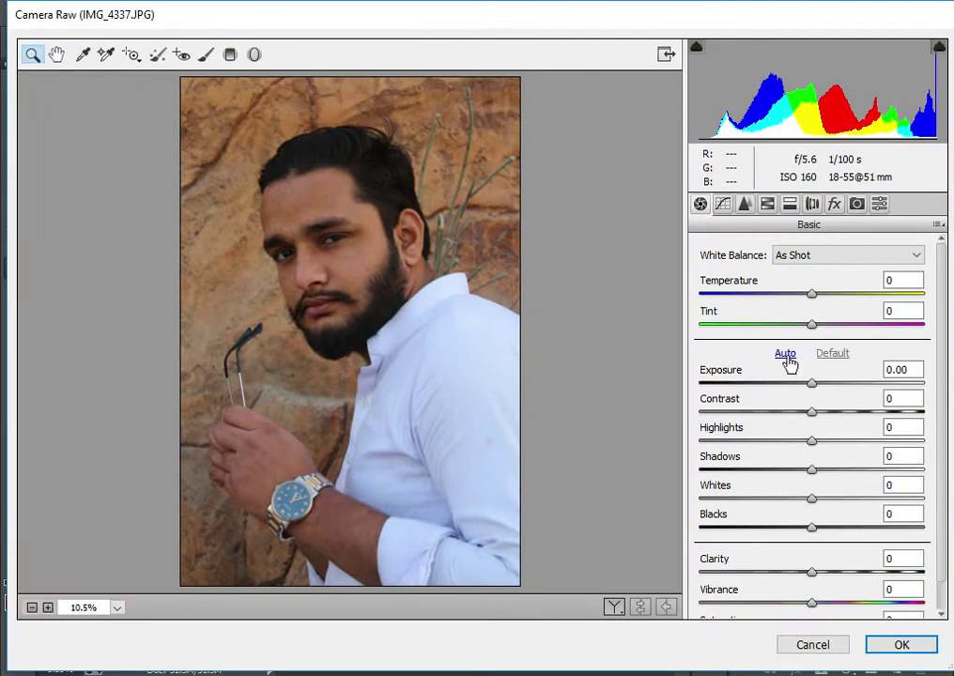
Step: Set Shadows to +16, Whites to +17 and Blacks to +12 in Camera Raw and apply the adjustments
left_click(830, 470)
left_click(830, 498)
left_click(825, 527)
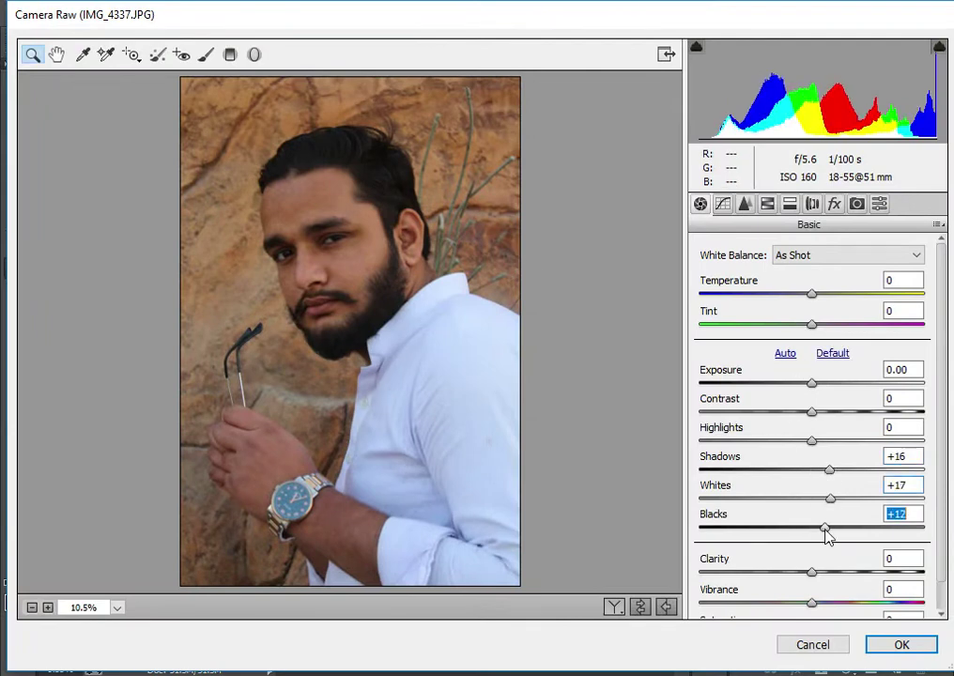
left_click(897, 645)
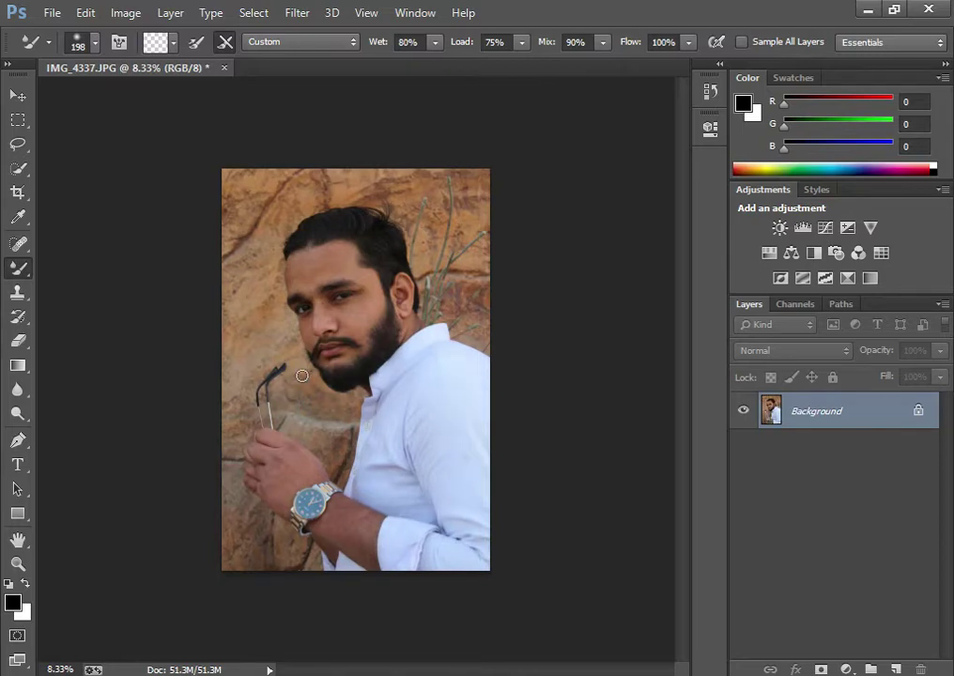
Step: Smooth the forehead skin near the temple and hairline using the Mixer Brush at sizes 200 and 175
scroll(303, 380, "up", 4)
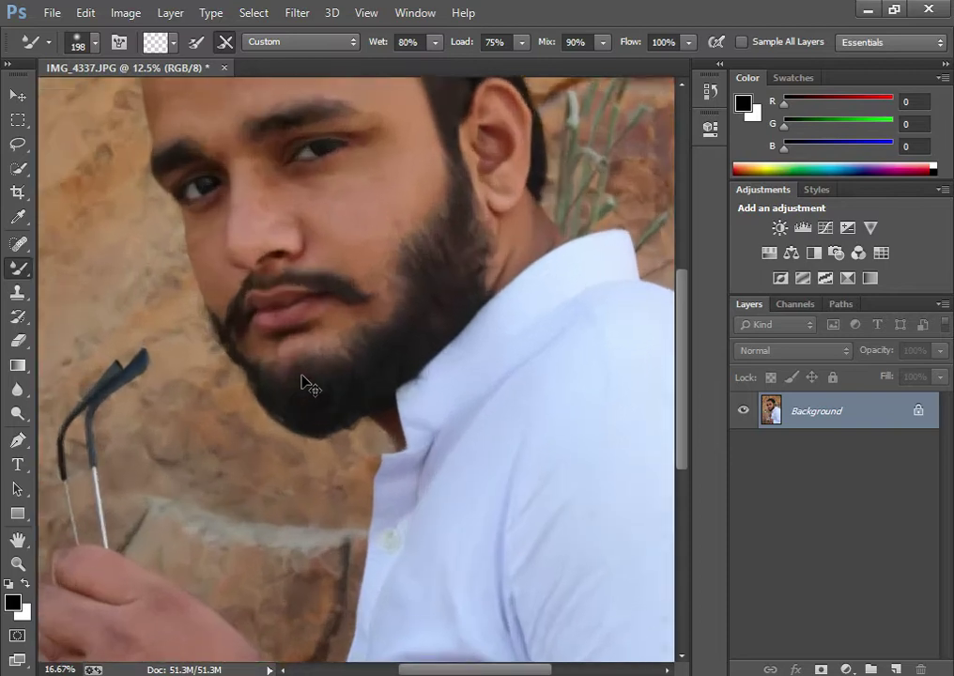
scroll(178, 264, "up", 5)
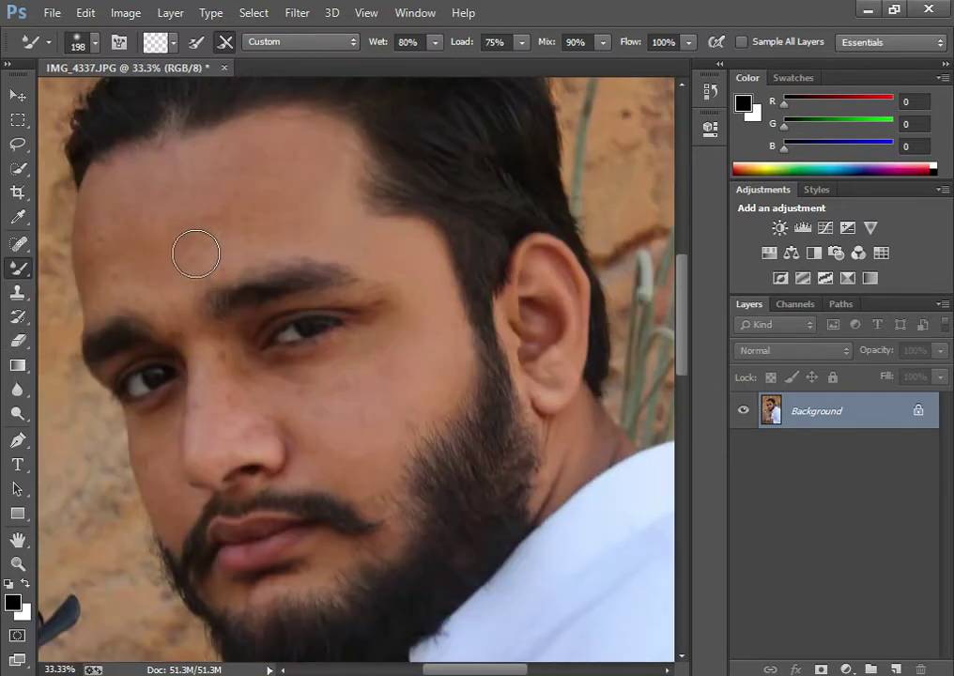
key("bracketleft")
key("bracketleft")
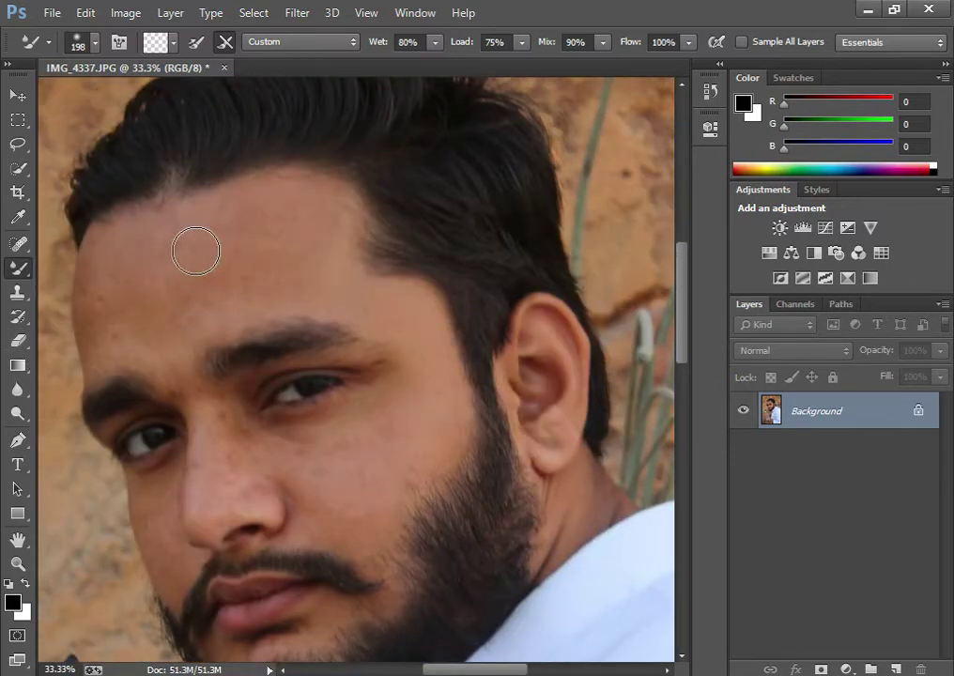
key("bracketright")
key("bracketright")
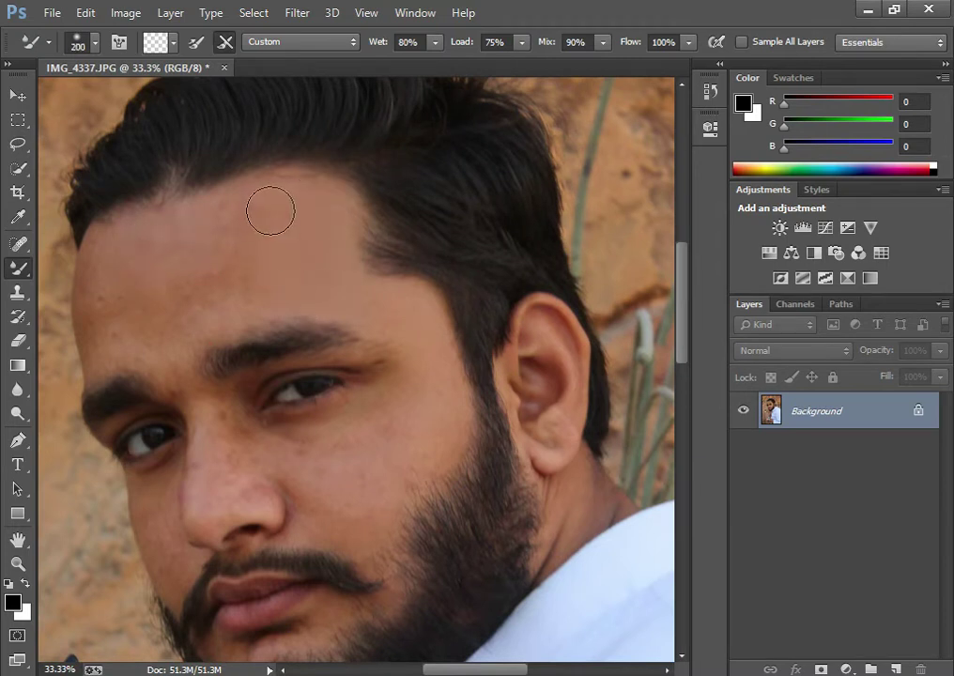
key("bracketleft")
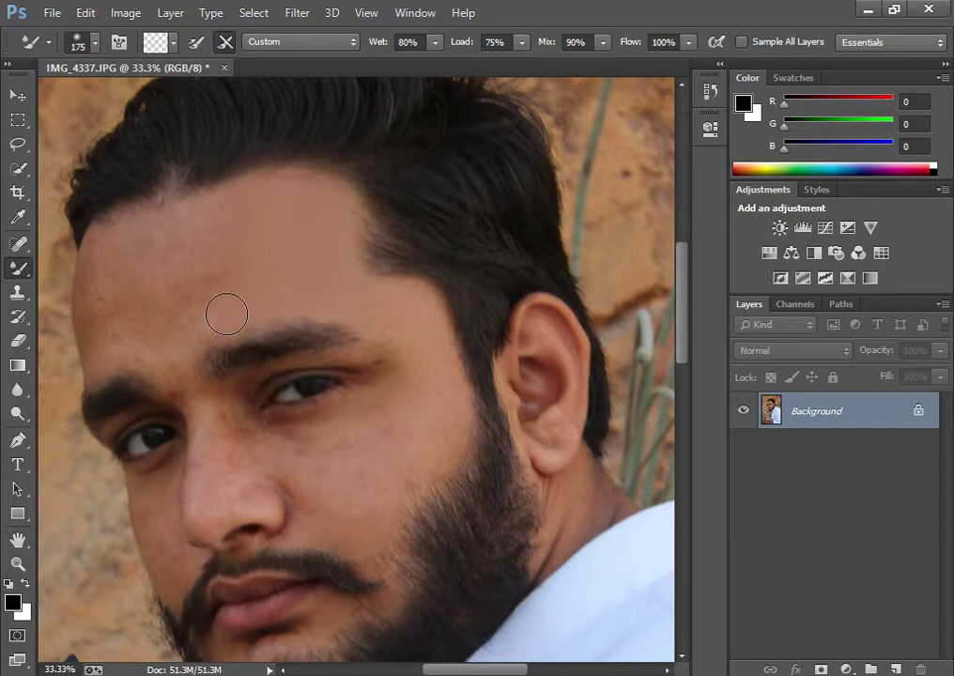
Step: Smooth the middle and far side of the forehead with the Mixer Brush at size 250, then 150 near the edge
key("bracketright")
key("bracketright")
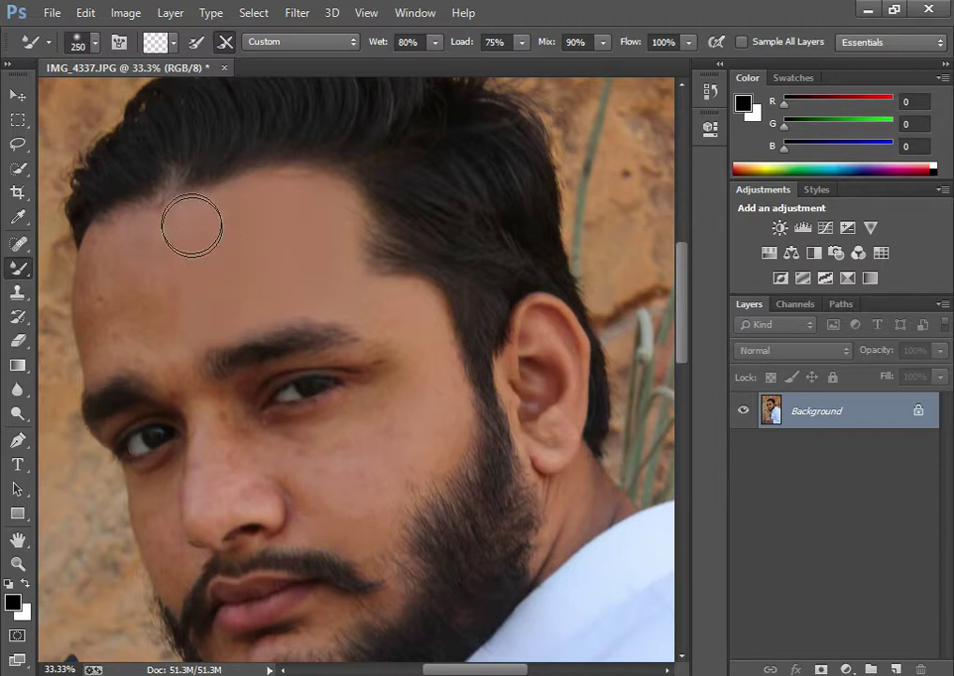
mouse_move(235, 269)
left_mouse_down()
mouse_move(175, 315)
mouse_move(147, 244)
mouse_move(146, 340)
mouse_move(171, 326)
left_mouse_up()
key("bracketleft")
key("bracketleft")
key("bracketleft")
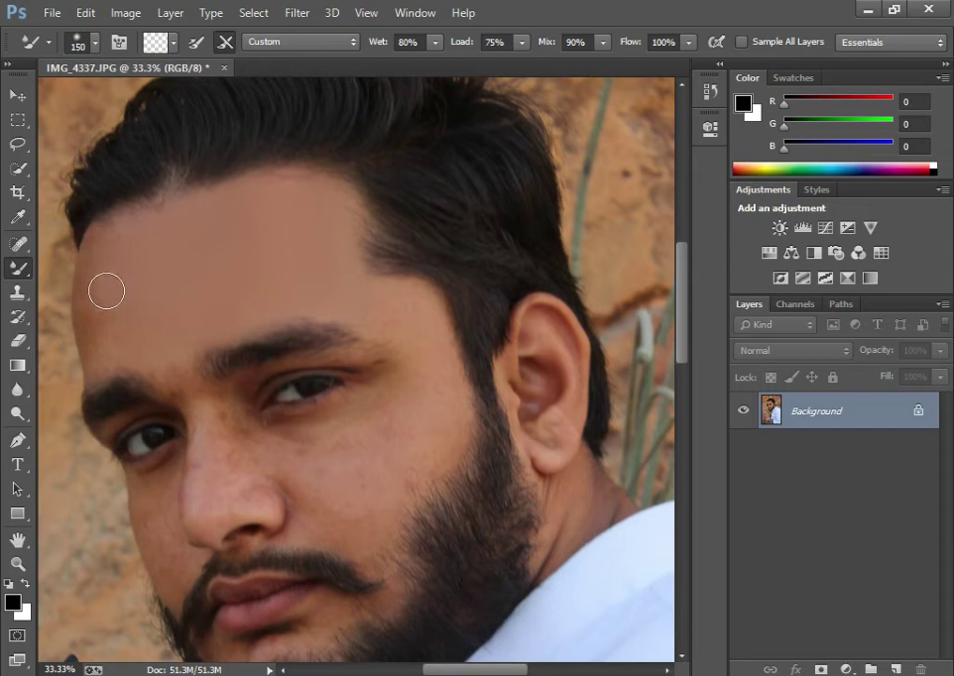
mouse_move(102, 253)
left_mouse_down()
mouse_move(156, 227)
mouse_move(122, 235)
mouse_move(94, 340)
mouse_move(96, 360)
mouse_move(153, 349)
mouse_move(101, 360)
mouse_move(102, 240)
left_mouse_up()
Step: Smooth the nose and the adjoining cheek skin with a smaller Mixer Brush
key("bracketleft")
mouse_move(221, 470)
left_mouse_down()
mouse_move(198, 411)
mouse_move(196, 507)
mouse_move(207, 418)
mouse_move(214, 523)
mouse_move(208, 440)
mouse_move(269, 462)
mouse_move(229, 429)
mouse_move(228, 411)
mouse_move(246, 490)
mouse_move(242, 501)
mouse_move(245, 418)
mouse_move(221, 505)
mouse_move(294, 457)
left_mouse_up()
key("bracketright")
key("bracketleft")
Step: Blend the forehead skin toward the temple with the Mixer Brush enlarged to size 250
key("bracketright")
key("bracketright")
key("bracketright")
key("bracketright")
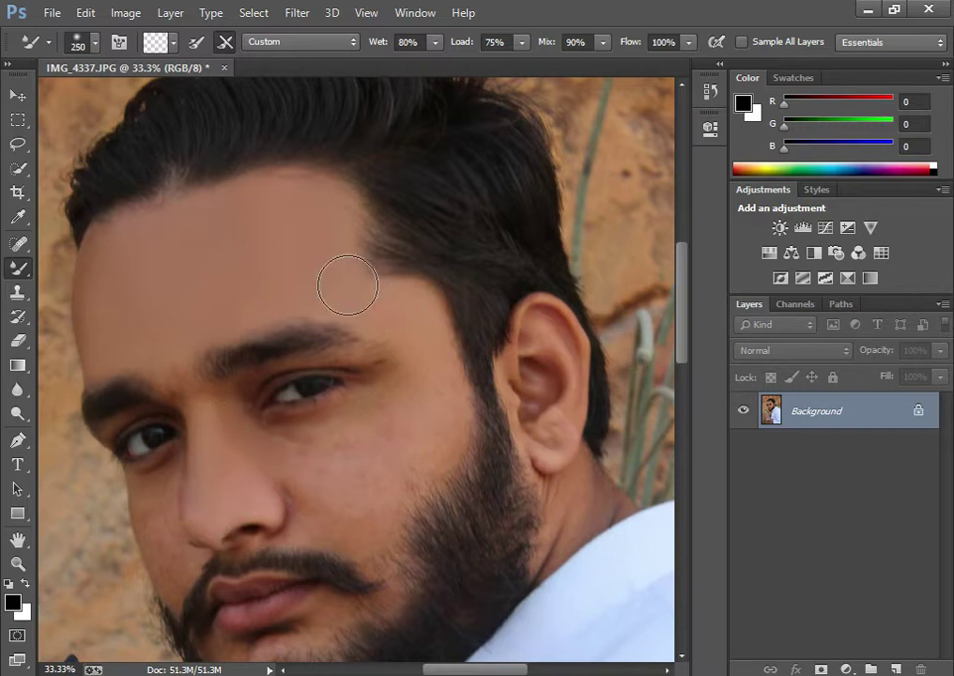
Step: Smooth the near cheek between the eye and the beard edge with the Mixer Brush, using sizes 125 and 150
key("bracketleft")
key("bracketleft")
key("bracketleft")
key("bracketleft")
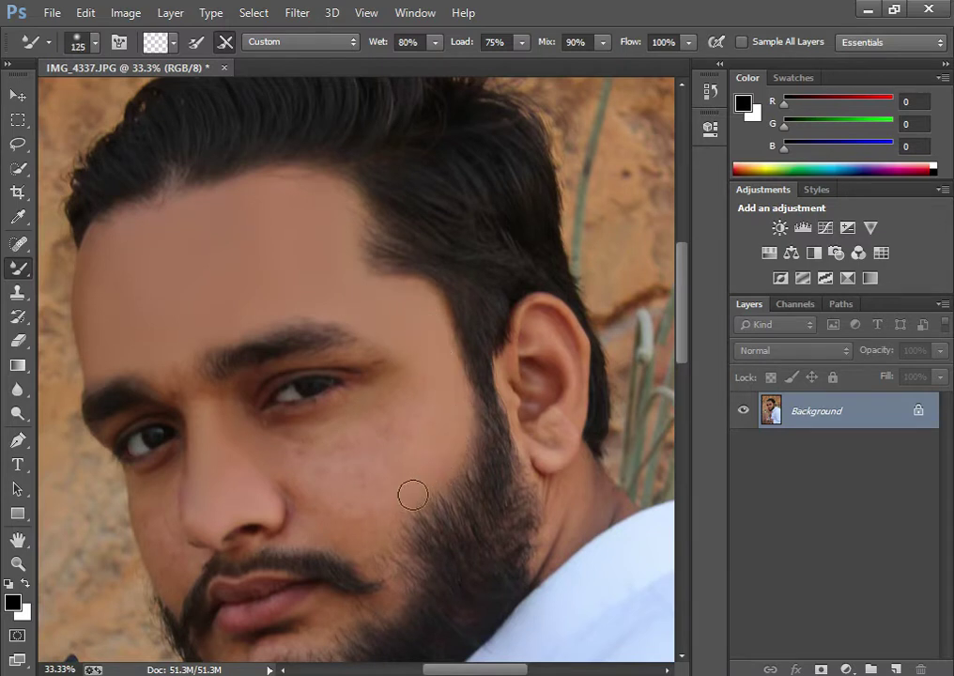
key("bracketleft")
key("bracketleft")
key("bracketright")
key("bracketright")
key("bracketright")
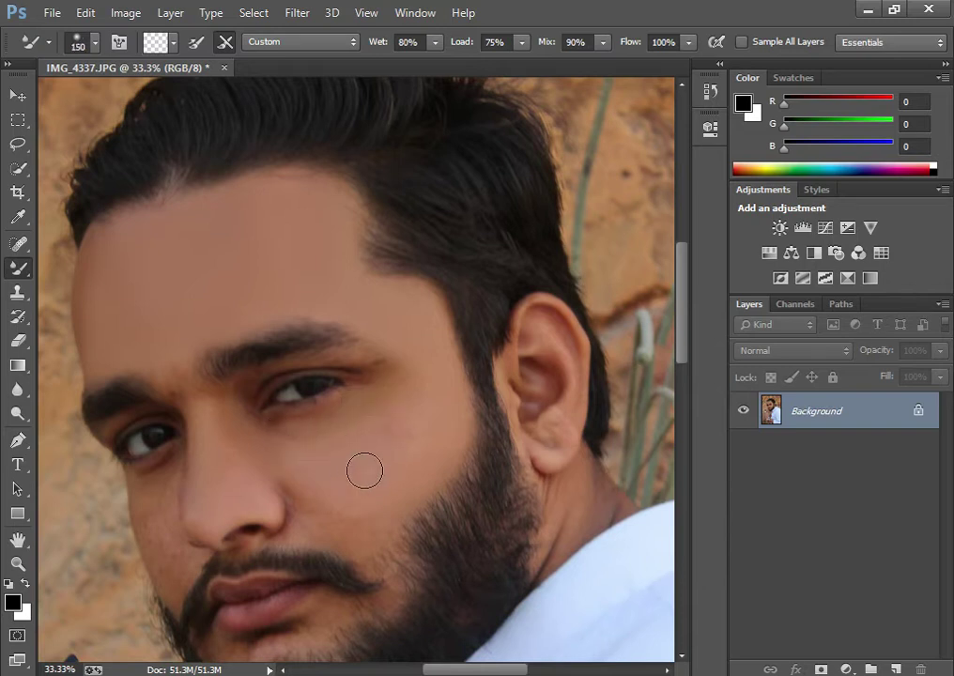
Step: Smooth the lower cheek and the bare skin around the mouth with the Mixer Brush reduced to size 100
key("bracketright")
key("bracketleft")
key("bracketleft")
key("bracketleft")
scroll(366, 540, "down", 2)
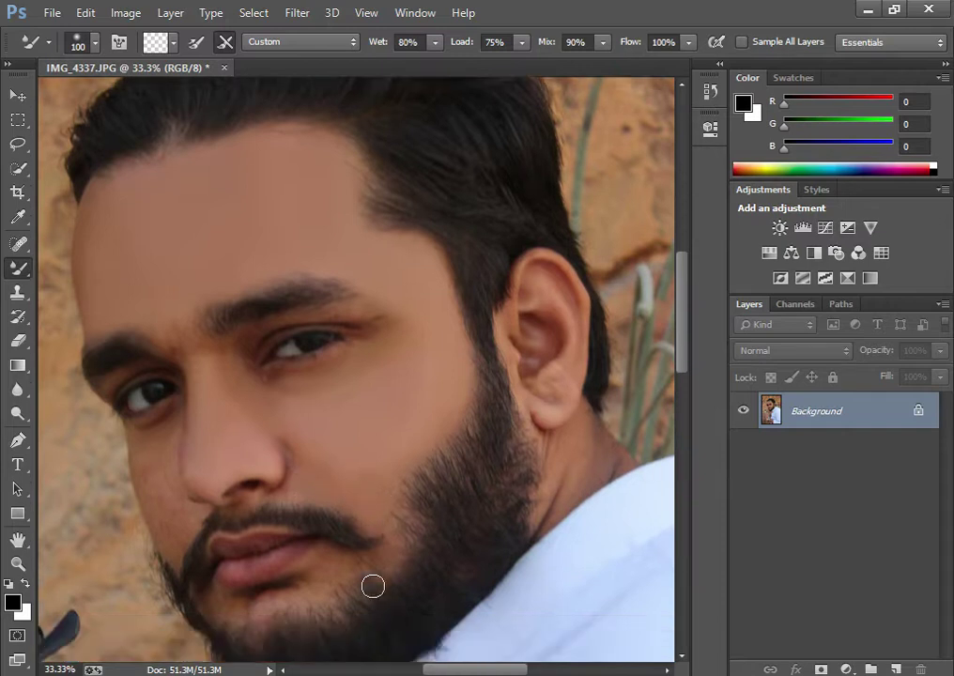
Step: Smooth the far cheek beside the nose with the Mixer Brush at size 90
key("bracketleft")
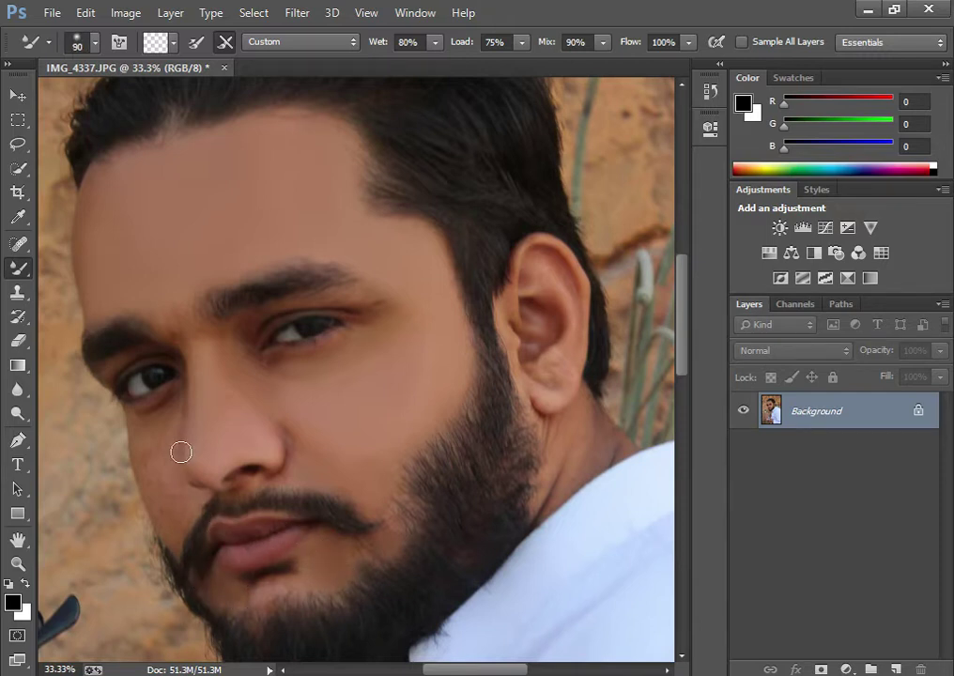
key("bracketright")
key("bracketleft")
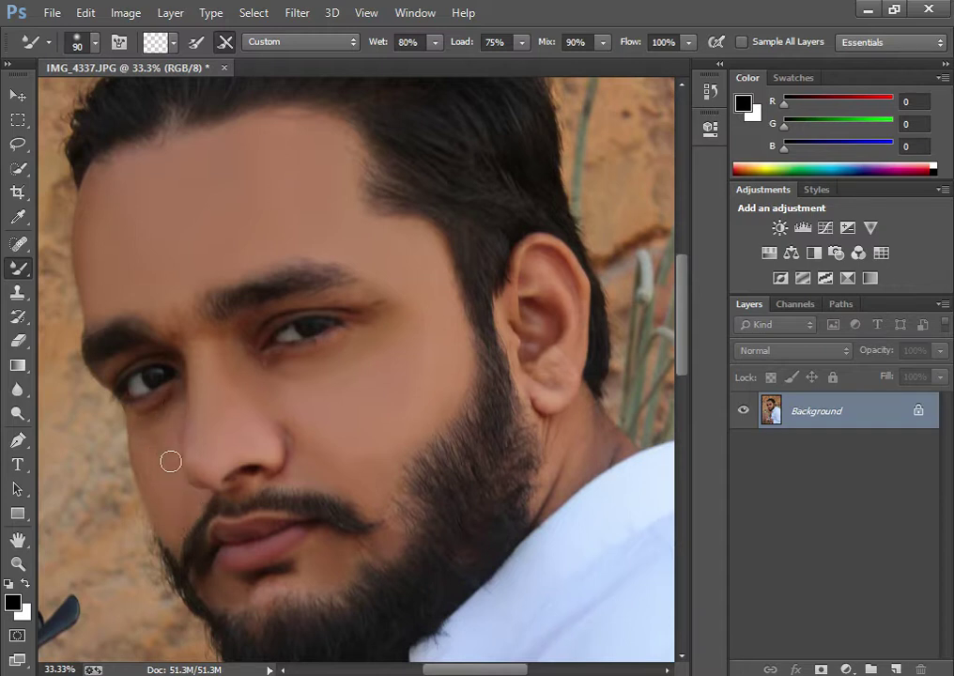
Step: Smooth the neck below the ear with the Mixer Brush at size 125, and the ear at size 80
scroll(141, 413, "up", 2)
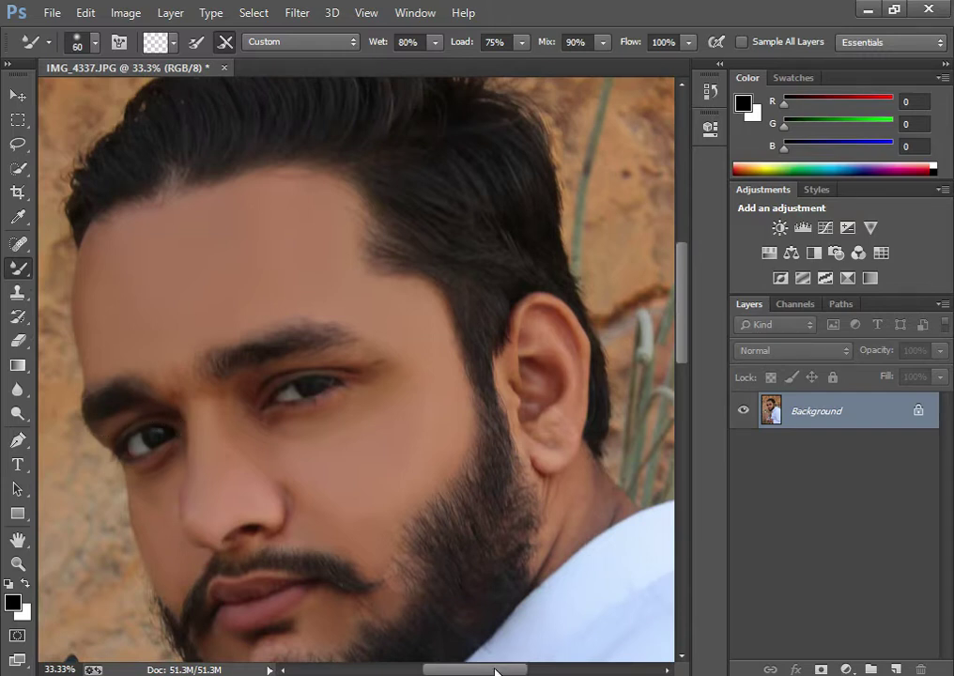
scroll(496, 671, "right", 4)
scroll(493, 554, "down", 4)
key("bracketright")
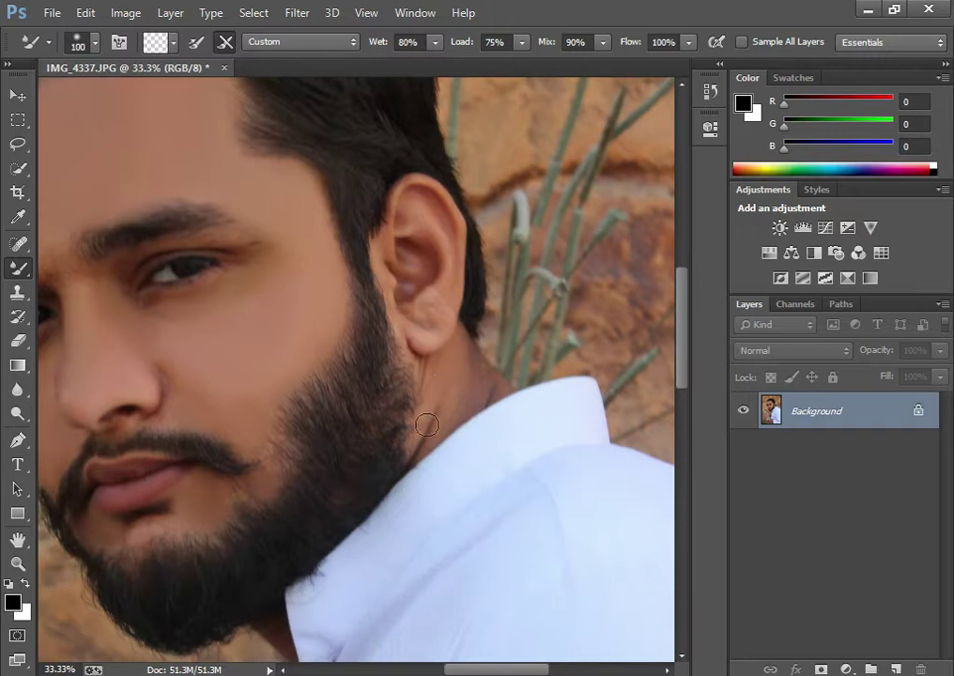
key("bracketright")
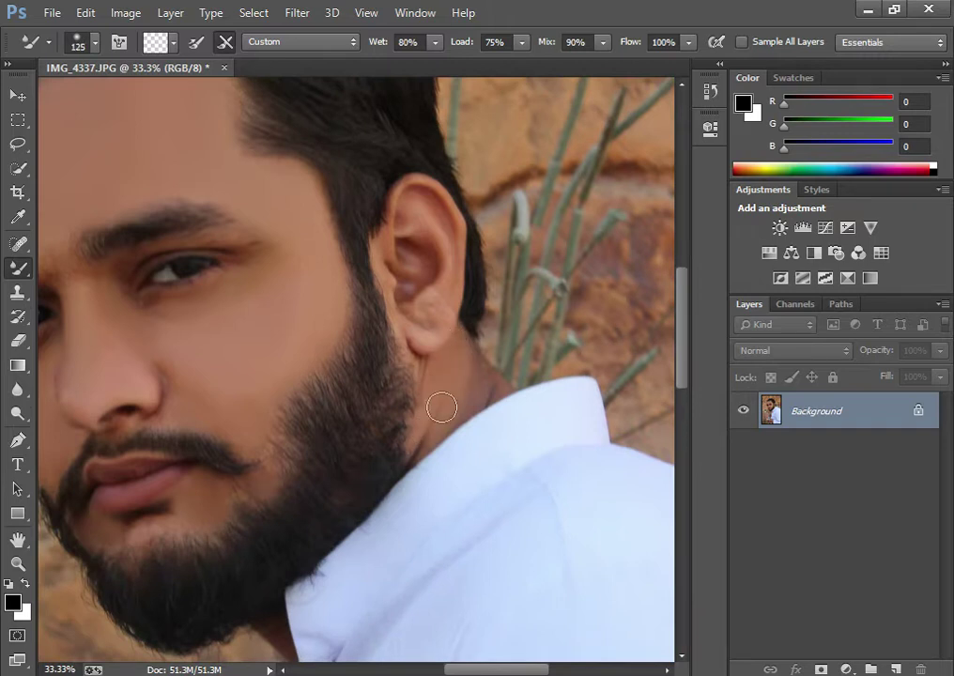
key("bracketleft")
key("bracketleft")
key("bracketleft")
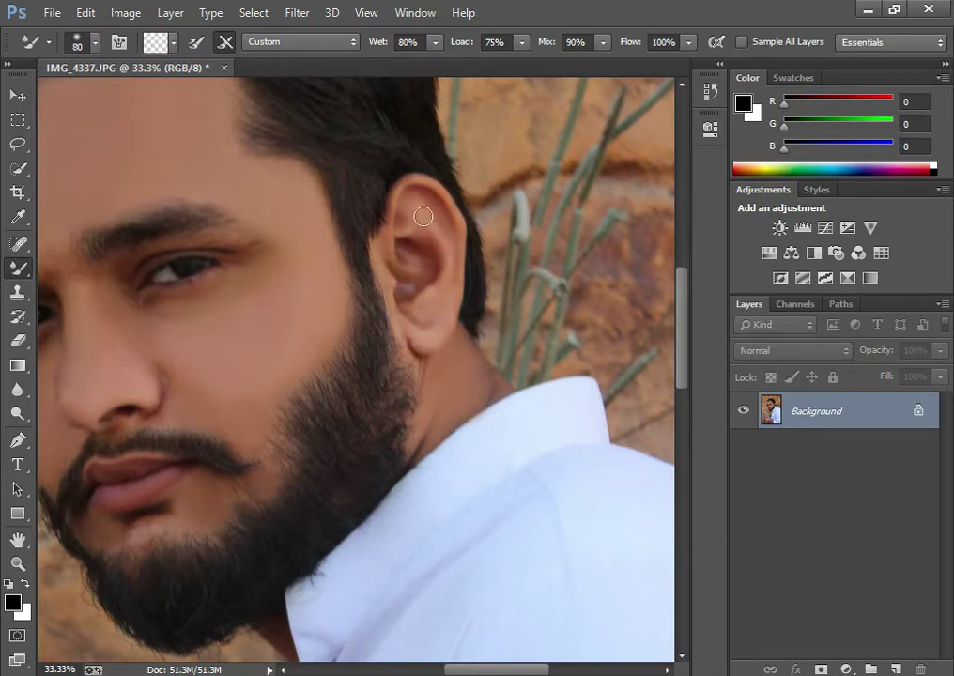
Step: Smooth the skin on the back of the hand above the watch with a much larger Mixer Brush
key("ctrl+minus")
key("ctrl+minus")
key("ctrl+minus")
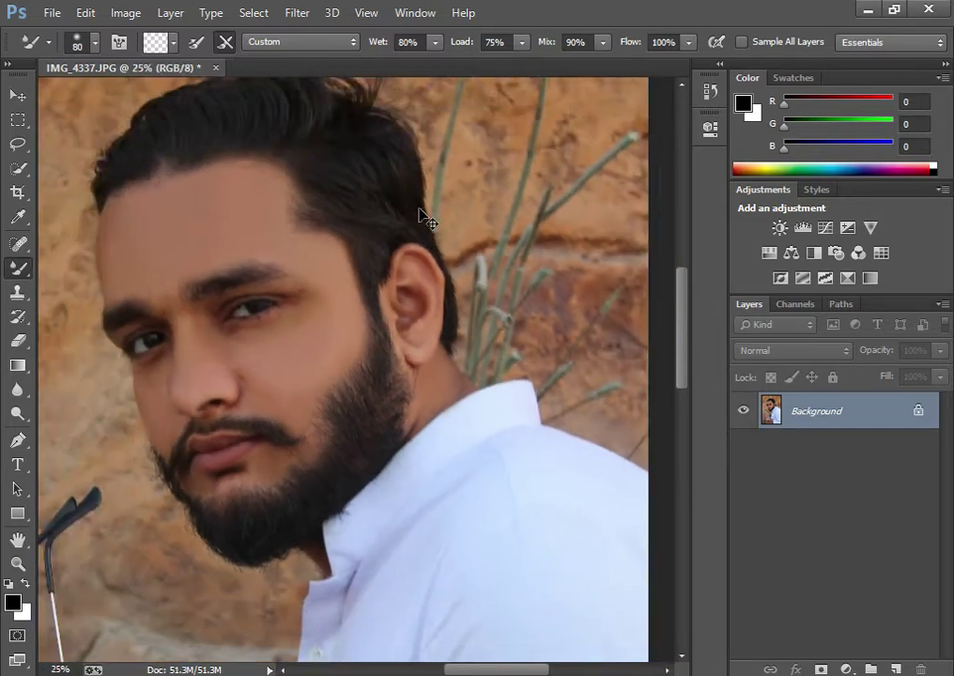
key("ctrl+minus")
key("ctrl+plus")
key("ctrl+plus")
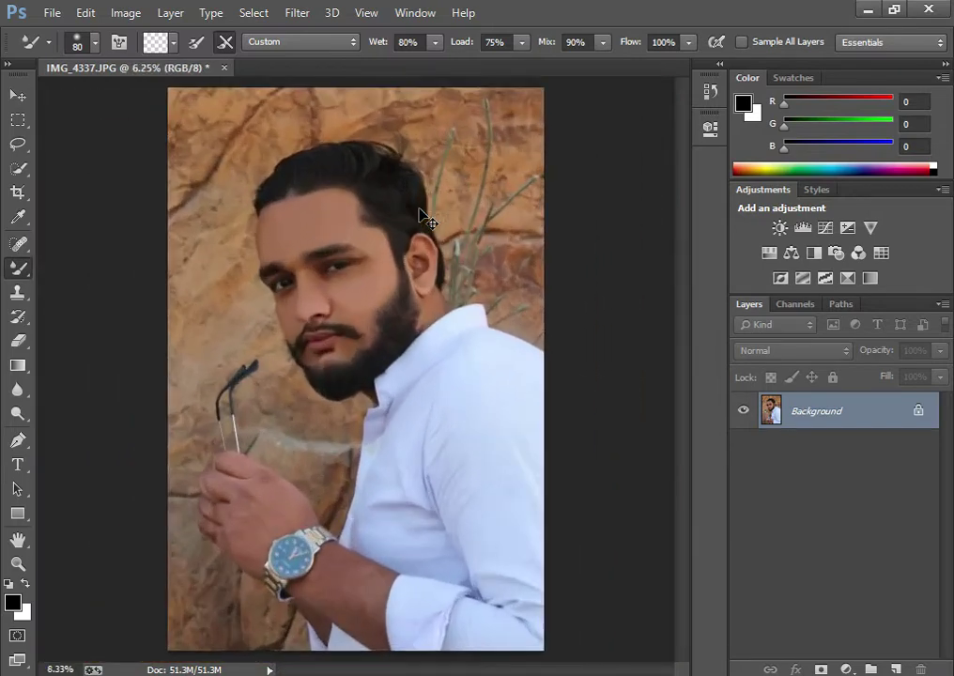
scroll(398, 384, "down", 4)
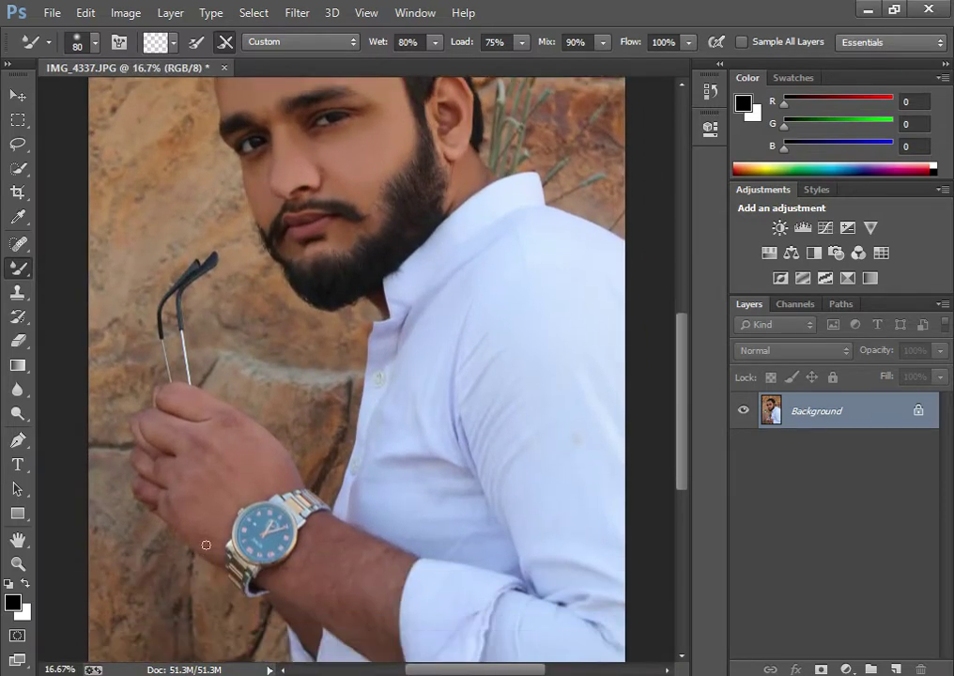
key("bracketright")
key("bracketright")
key("bracketright")
key("bracketright")
key("bracketright")
key("bracketright")
key("bracketright")
mouse_move(221, 454)
left_mouse_down()
mouse_move(246, 467)
mouse_move(247, 454)
mouse_move(272, 473)
mouse_move(236, 437)
mouse_move(210, 486)
left_mouse_up()
Step: Smooth the edges of the hand and the finger bases with the Mixer Brush reduced to size 125
key("bracketleft")
key("bracketleft")
key("bracketleft")
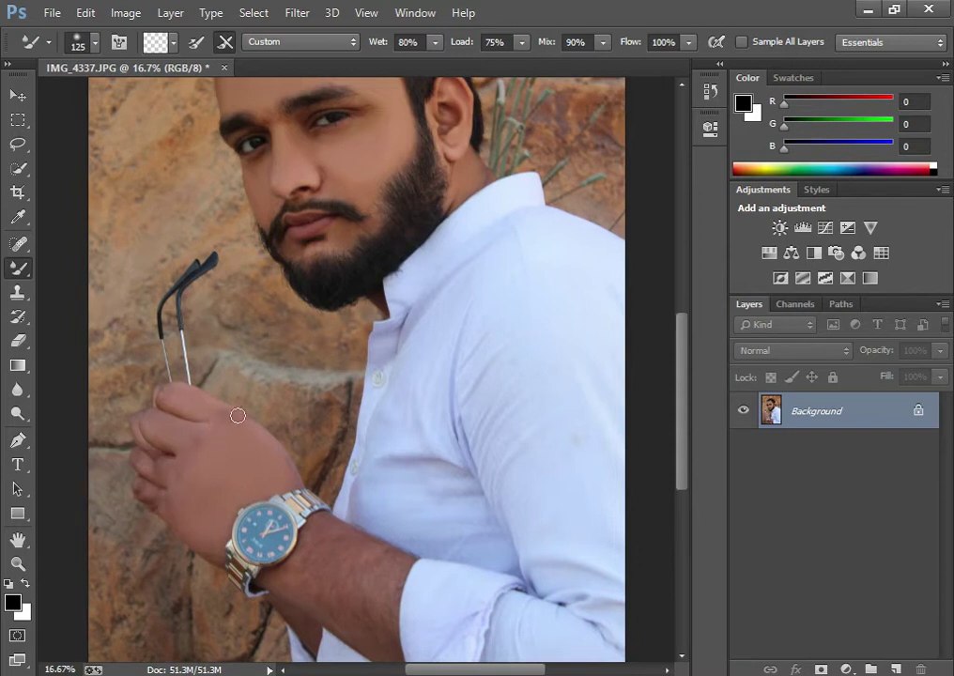
scroll(239, 422, "down", 2)
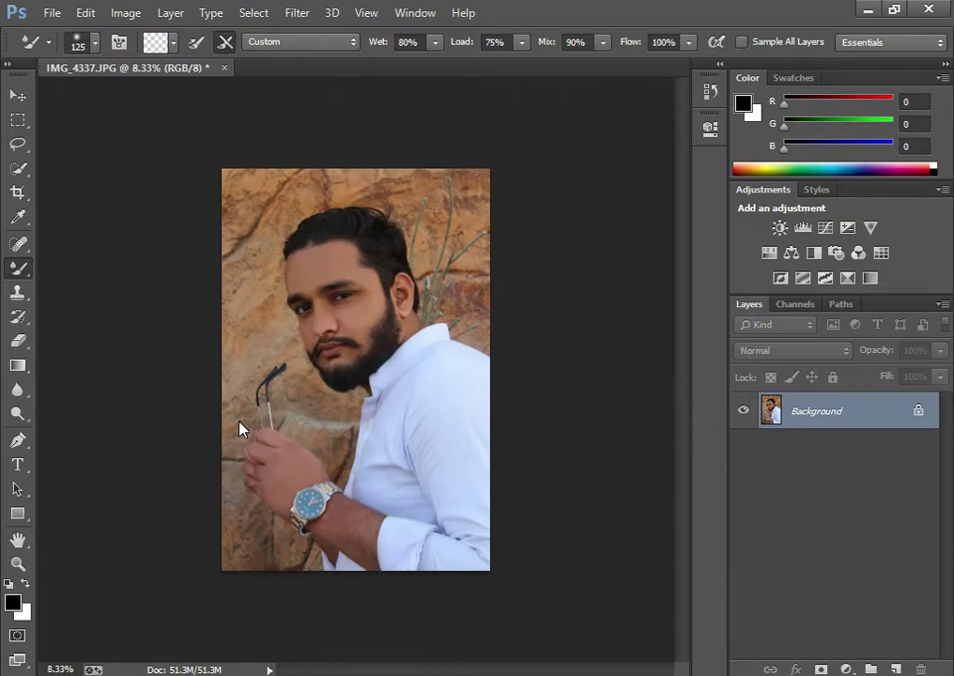
Step: Reshape the beard and jaw outline in Liquify using an enlarged Forward Warp brush, and apply the result
key("ctrl+shift+x")
key("ctrl+plus")
key("ctrl+plus")
key("ctrl+plus")
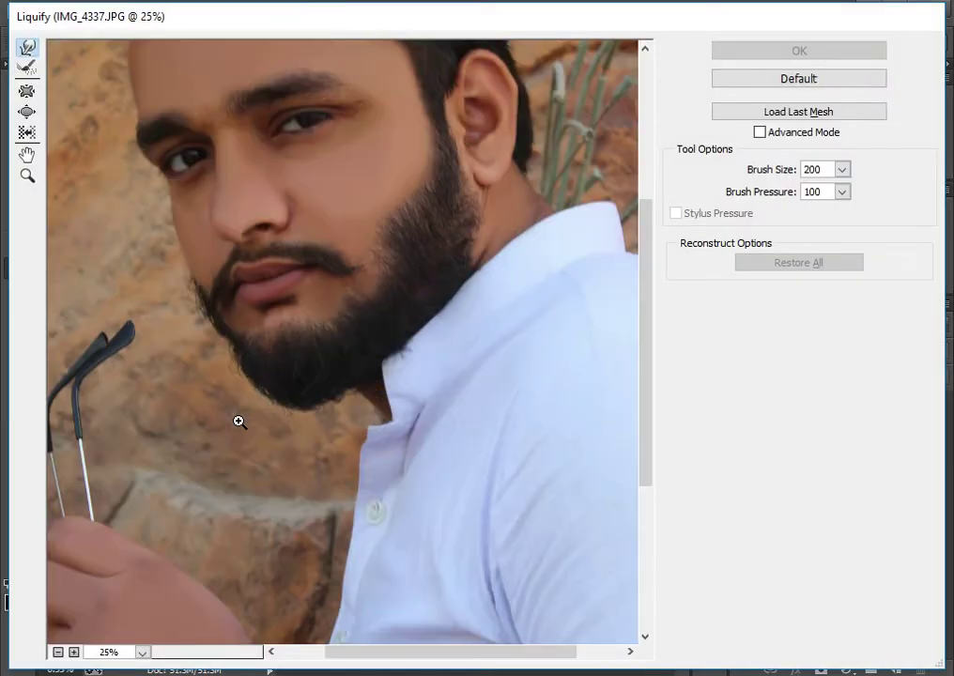
key("bracketright")
key("bracketright")
key("bracketright")
key("bracketright")
key("bracketright")
key("bracketright")
mouse_move(299, 367)
left_mouse_down()
mouse_move(387, 328)
mouse_move(407, 276)
mouse_move(425, 256)
mouse_move(436, 267)
mouse_move(454, 234)
left_mouse_up()
left_click(768, 55)
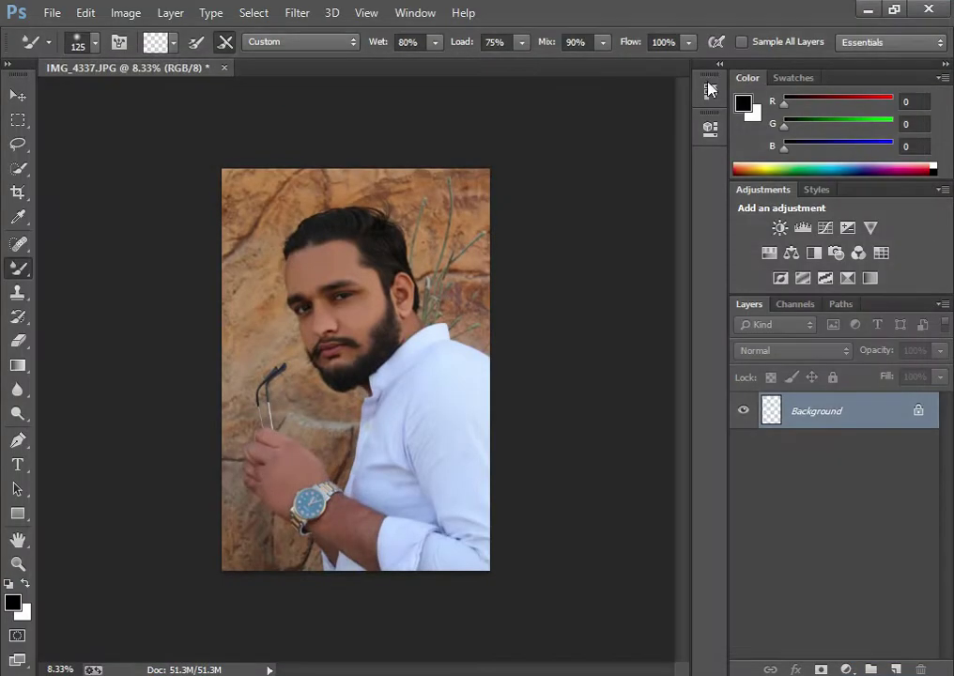
Step: Refine the skin under the near eye and along the nose bridge with the Mixer Brush at sizes 90 to 100
key("ctrl+plus")
key("ctrl+plus")
key("ctrl+plus")
key("ctrl+plus")
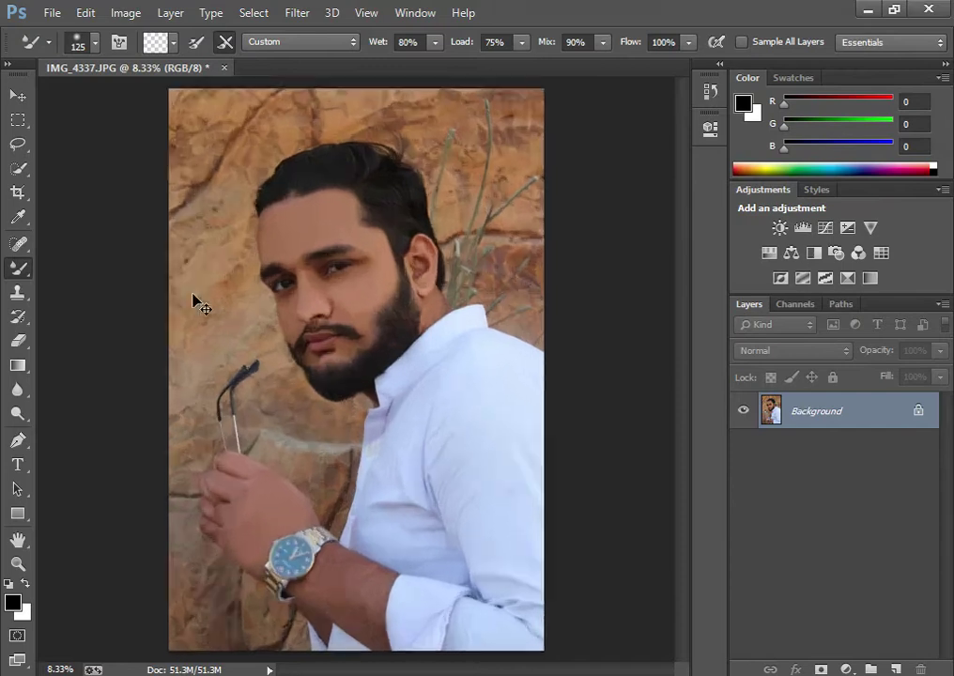
scroll(192, 295, "up", 3)
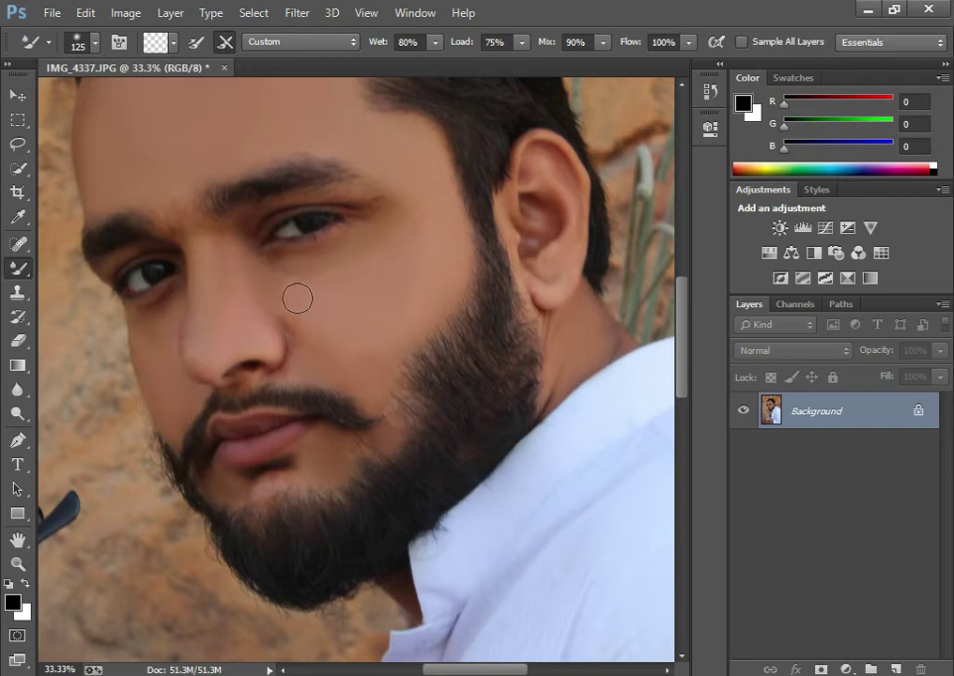
key("bracketright")
key("bracketleft")
key("bracketleft")
key("bracketleft")
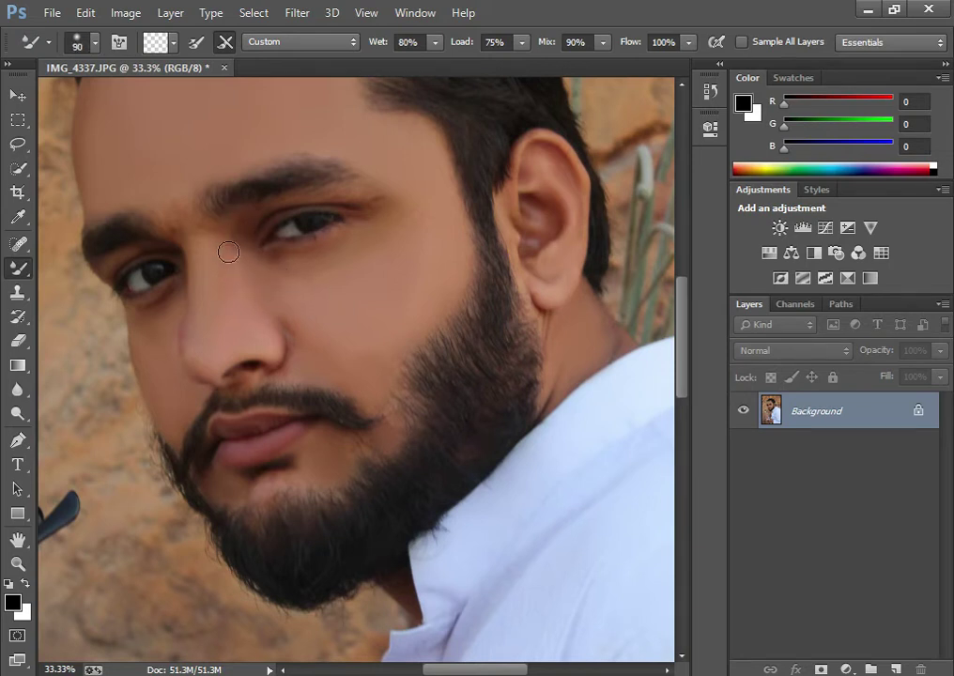
key("bracketright")
Step: Open the Camera Raw filter and set Highlights to -100, Shadows to +60, Vibrance to +93 and Exposure to -0.40
key("ctrl+minus")
key("ctrl+minus")
key("ctrl+minus")
key("ctrl+minus")
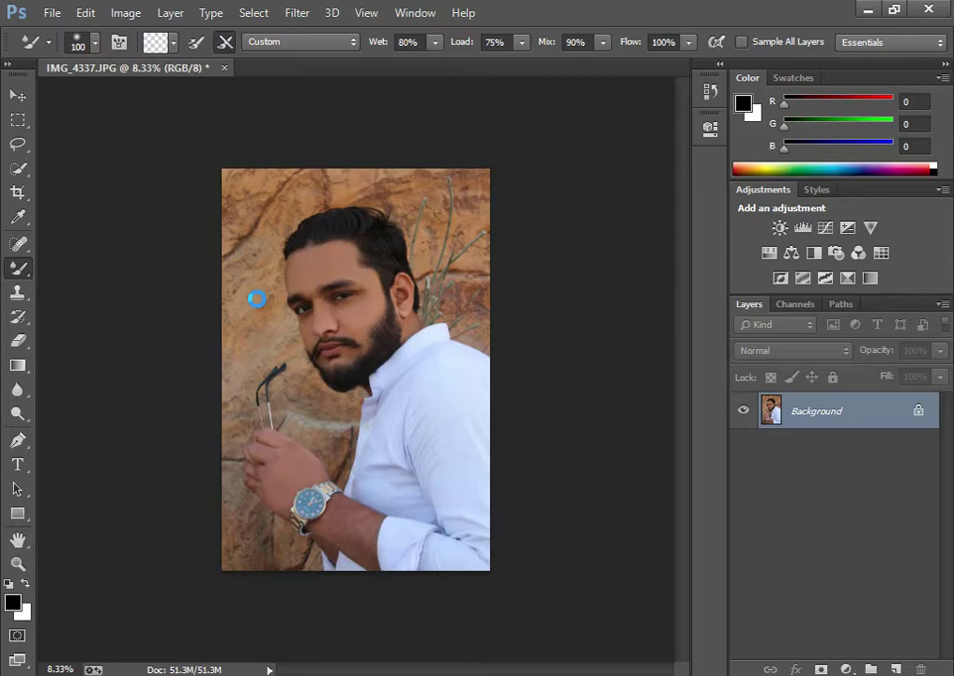
key("ctrl+shift+a")
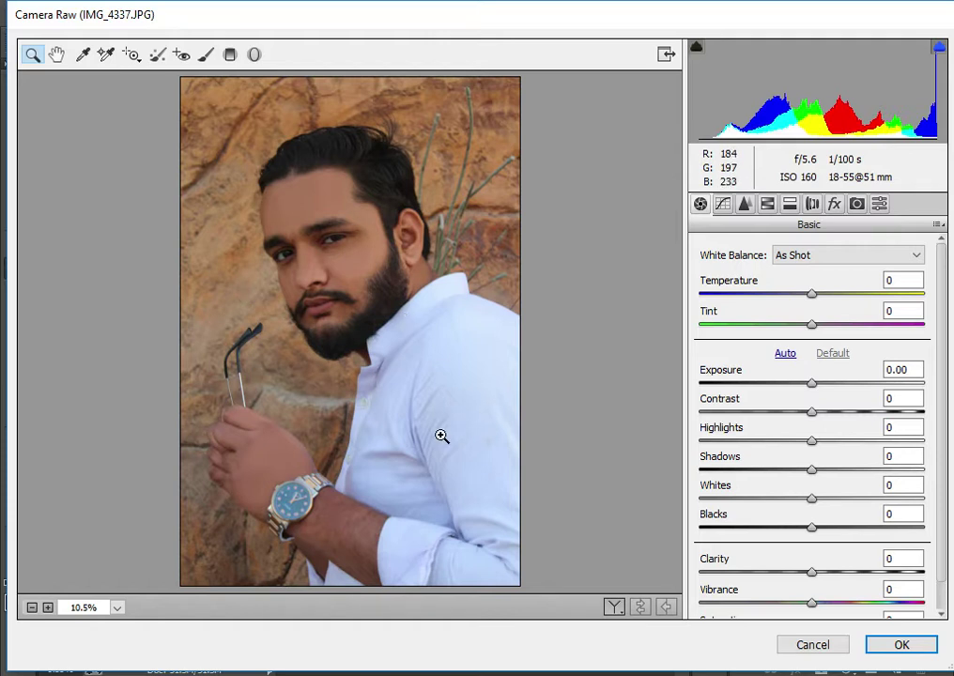
left_click_drag(811, 440, 680, 439)
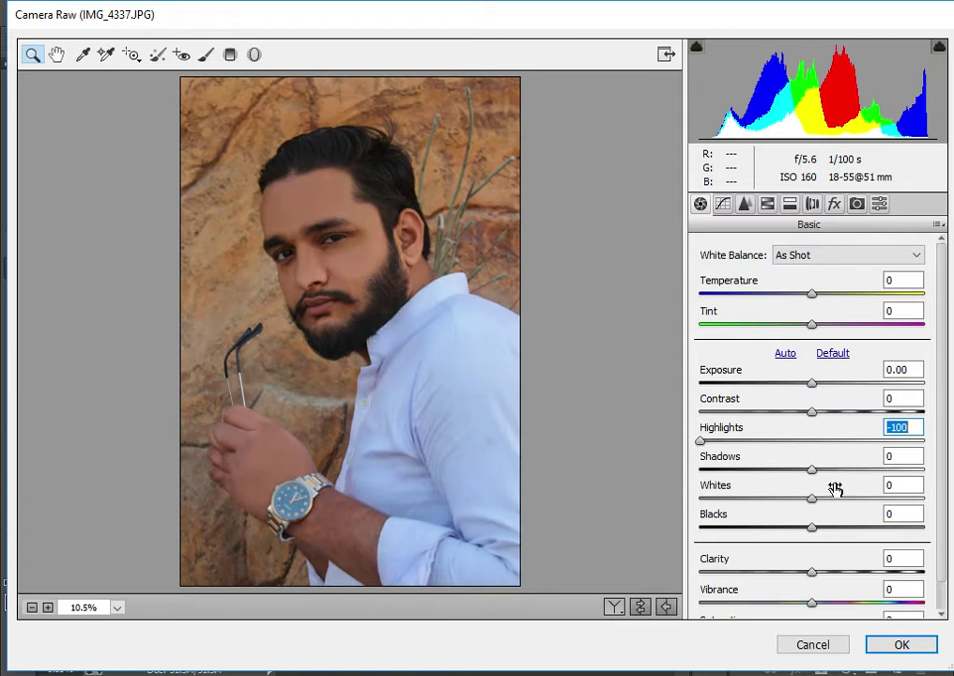
left_click(885, 472)
left_click_drag(882, 470, 881, 469)
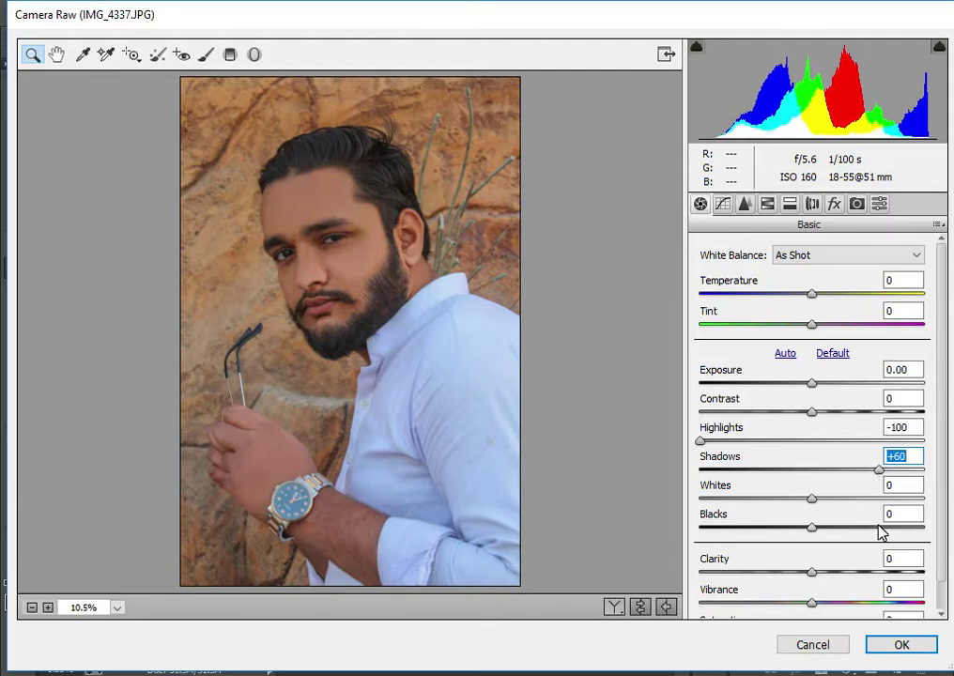
left_click(917, 604)
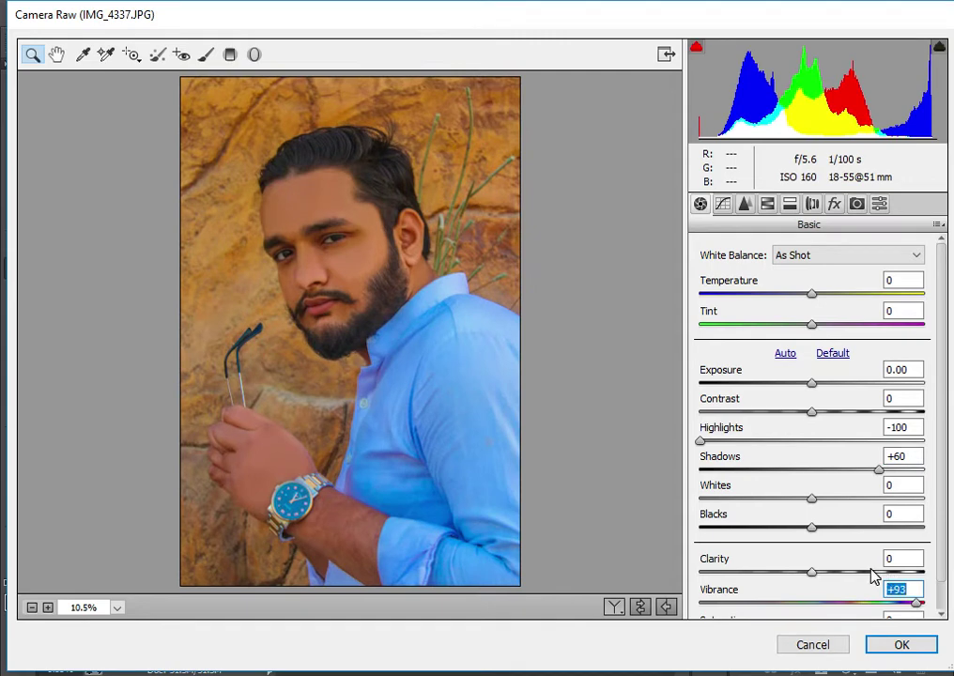
mouse_move(813, 385)
left_mouse_down()
mouse_move(773, 385)
mouse_move(810, 396)
left_mouse_up()
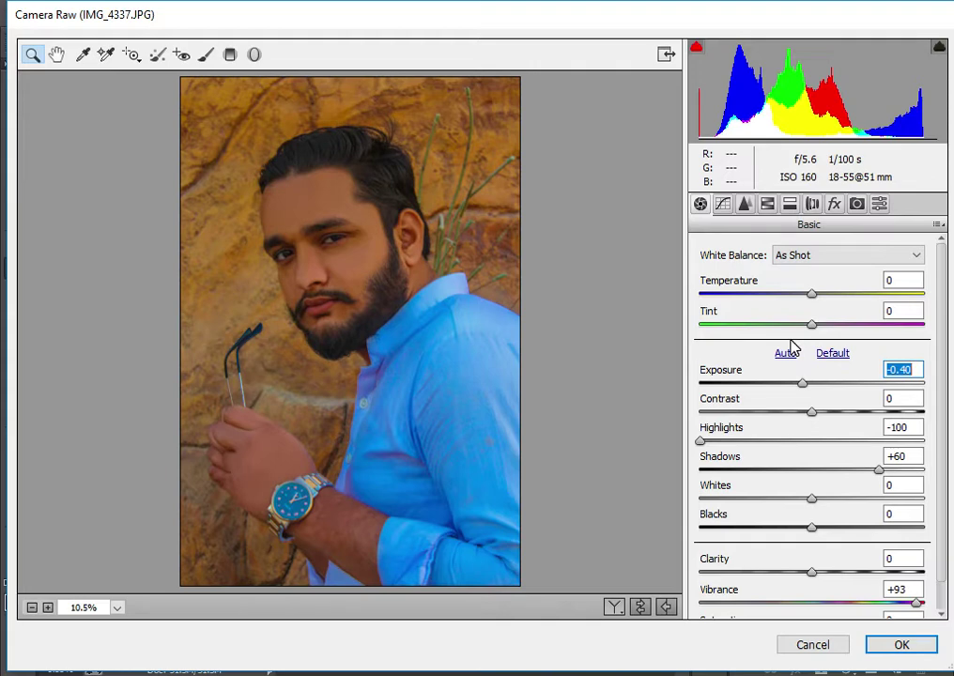
Step: Reduce the HSL saturation of Oranges to -25, Yellows to -100 and Greens to -100
left_click(747, 202)
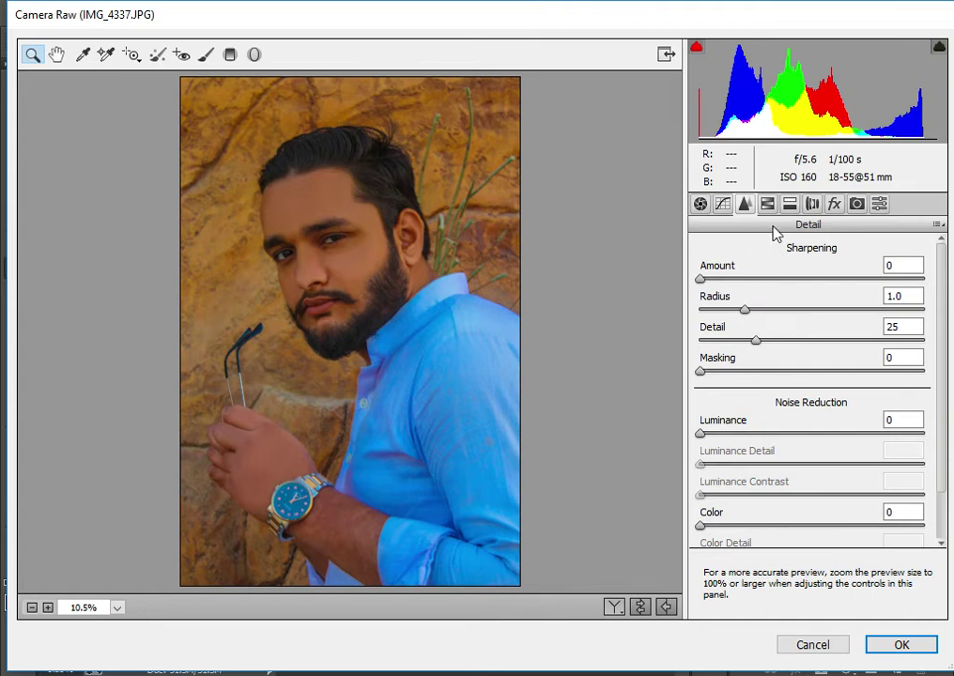
left_click(768, 202)
left_click(752, 276)
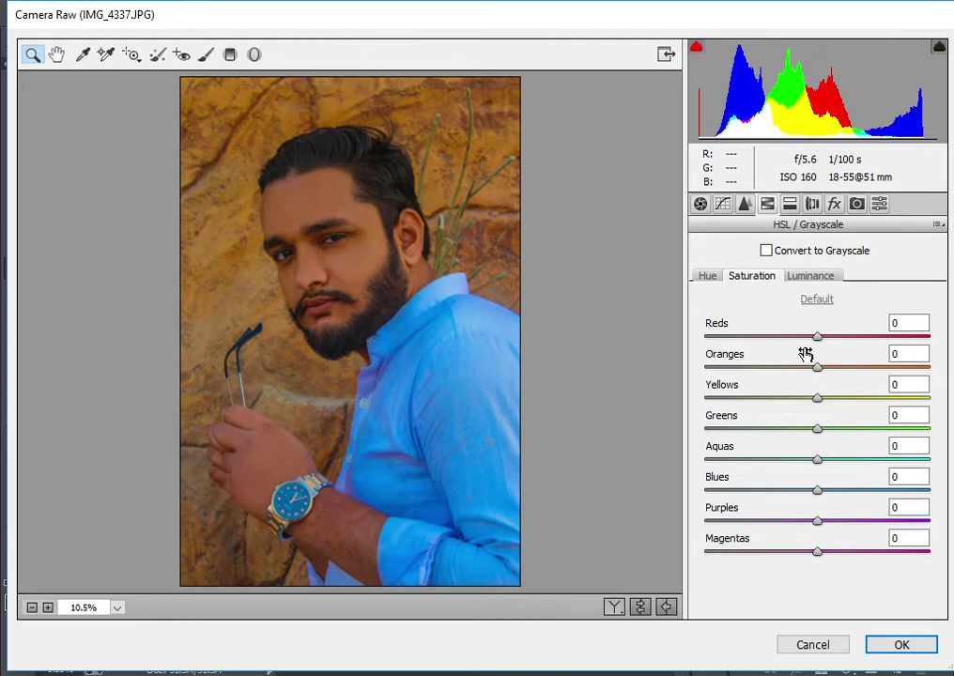
left_click_drag(825, 376, 792, 376)
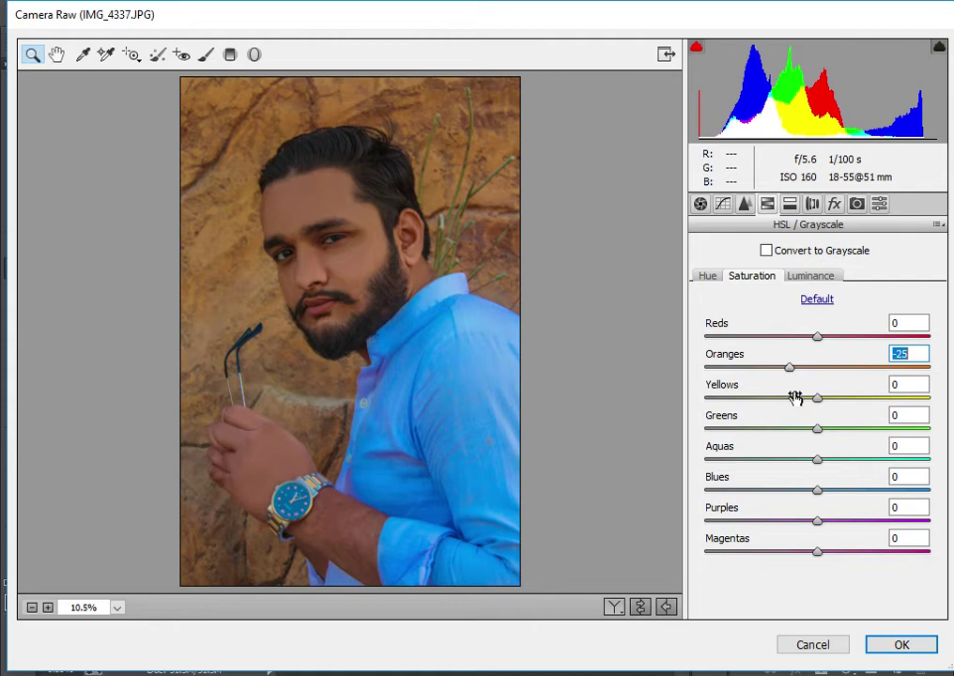
left_click_drag(801, 404, 705, 396)
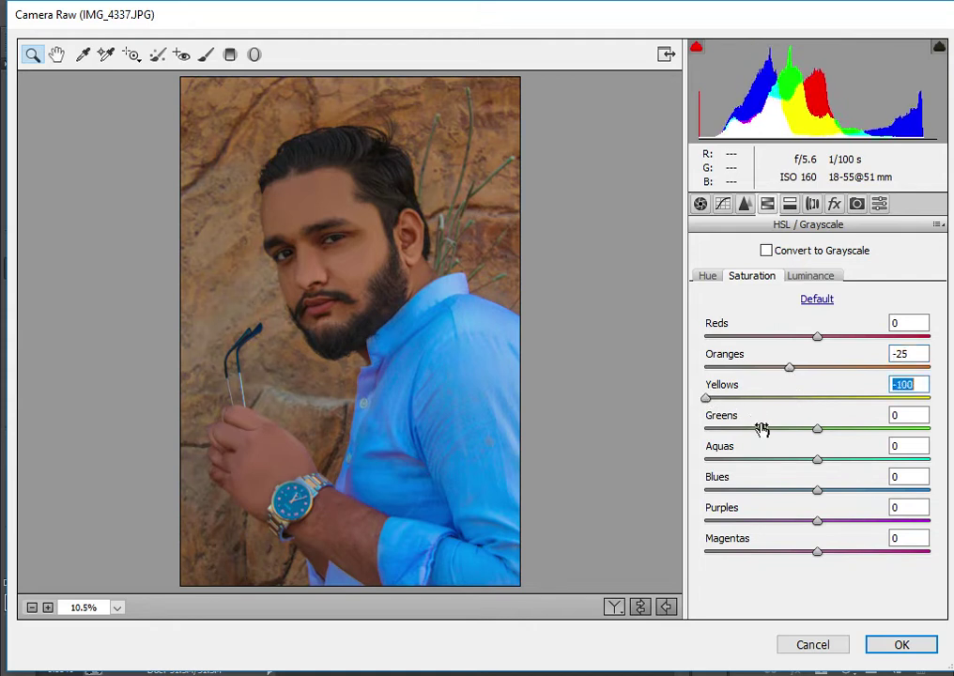
left_click_drag(764, 432, 700, 434)
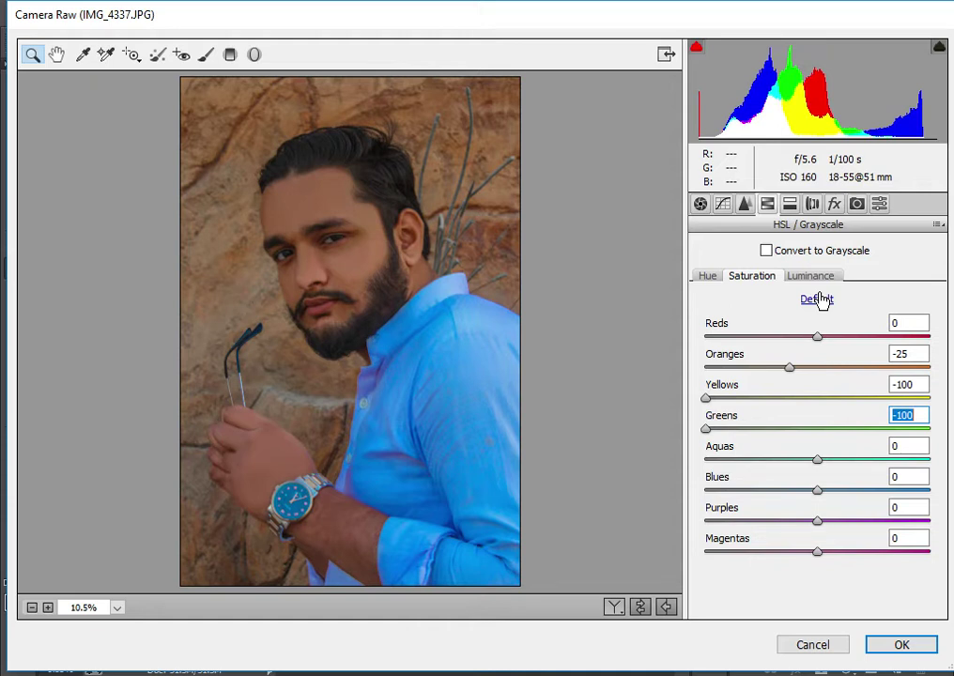
Step: Add a post-crop vignette with Amount -11, Midpoint 80 and Feather 84, and apply the Camera Raw filter
left_click(835, 205)
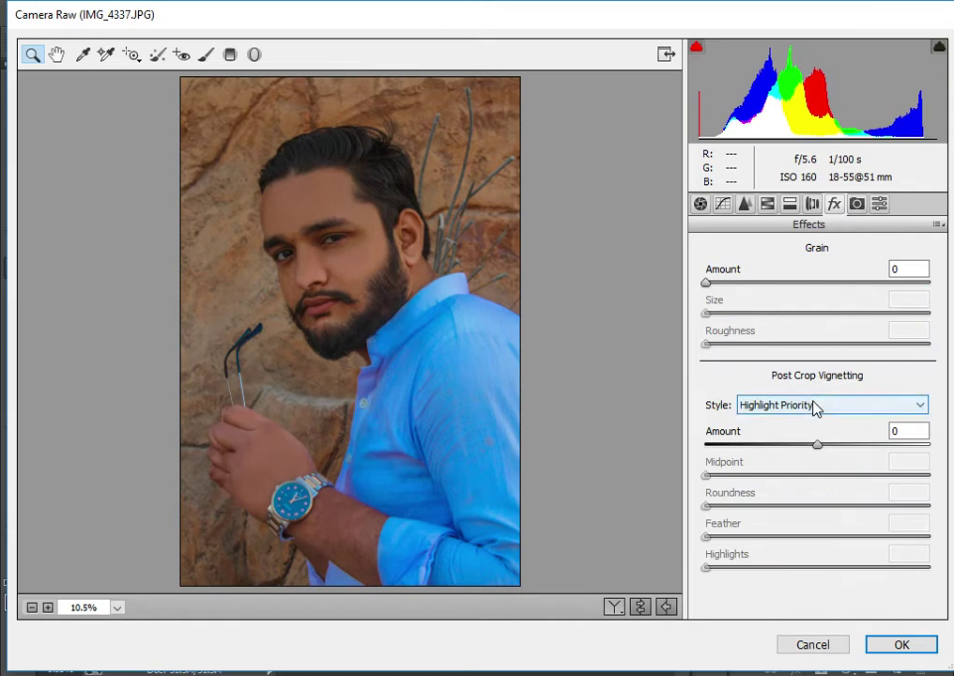
left_click_drag(818, 446, 805, 448)
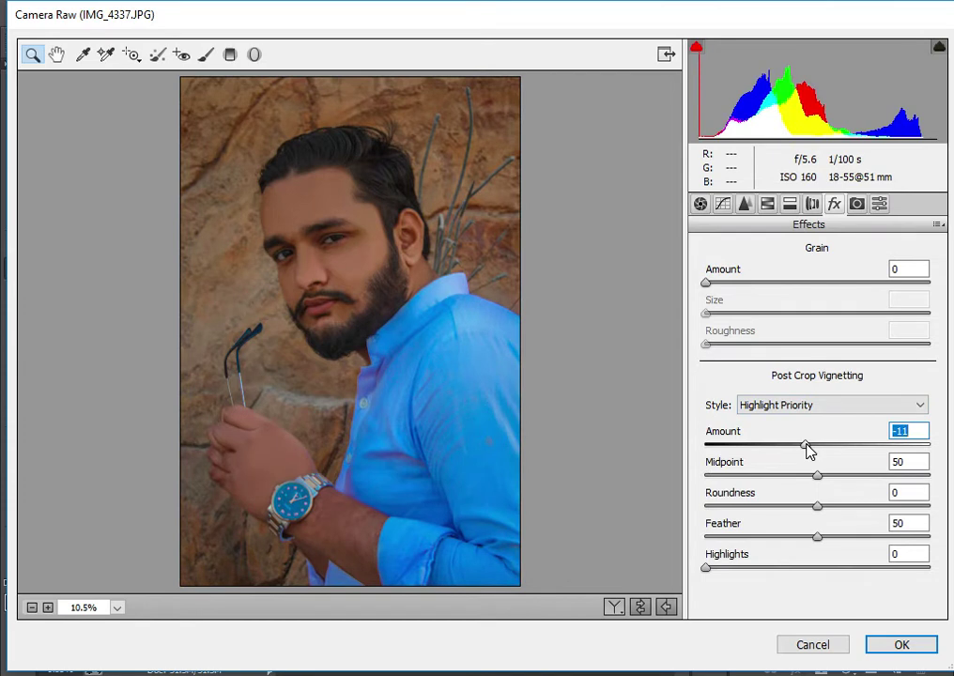
left_click(893, 476)
left_click_drag(891, 473, 884, 474)
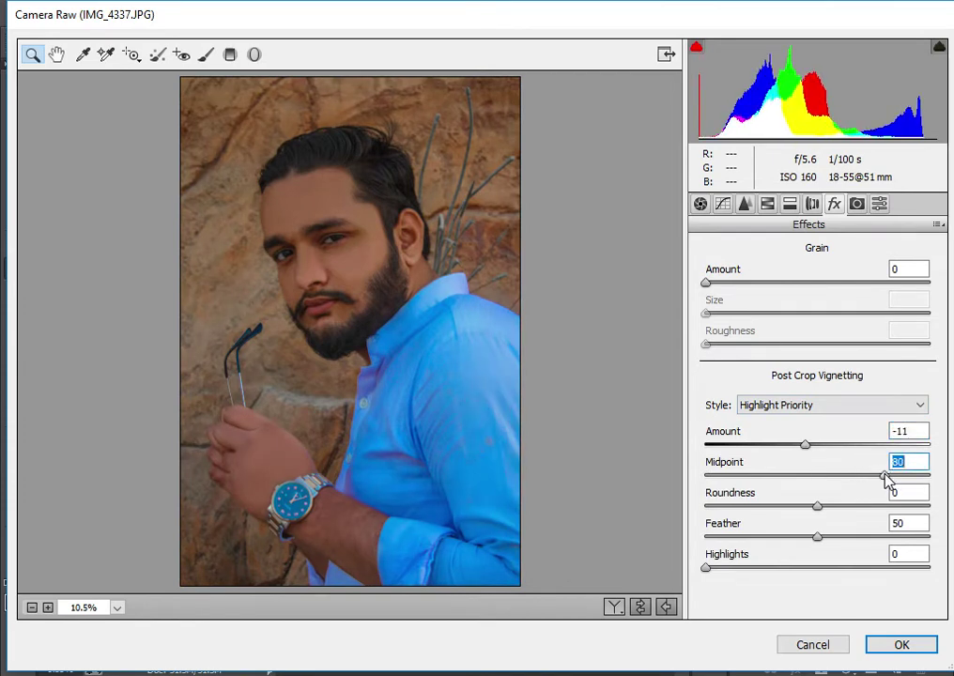
left_click(910, 536)
left_click_drag(911, 542, 897, 545)
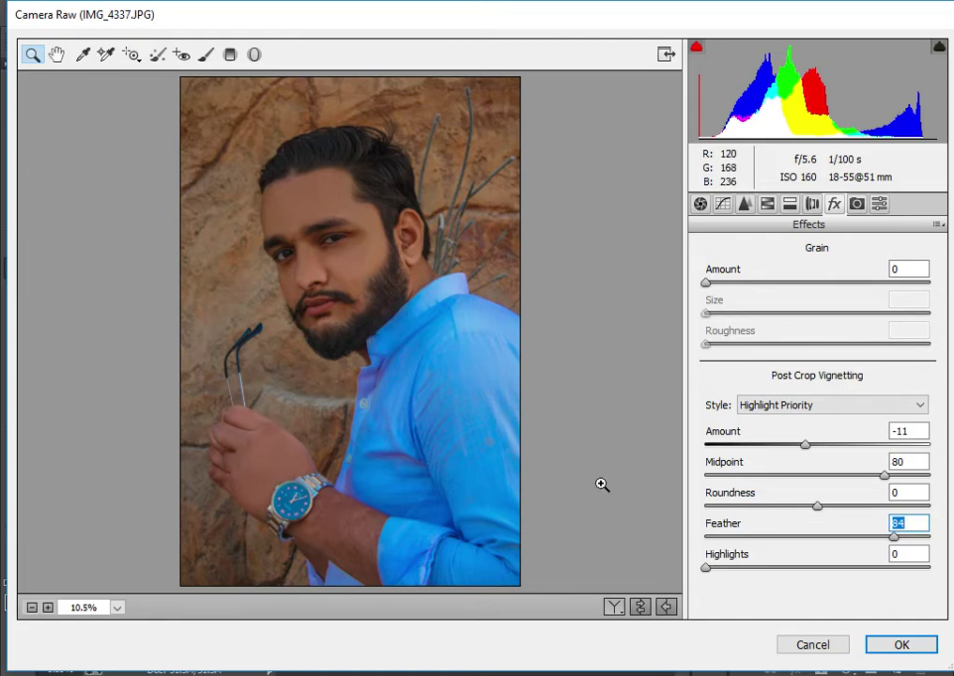
left_click(898, 648)
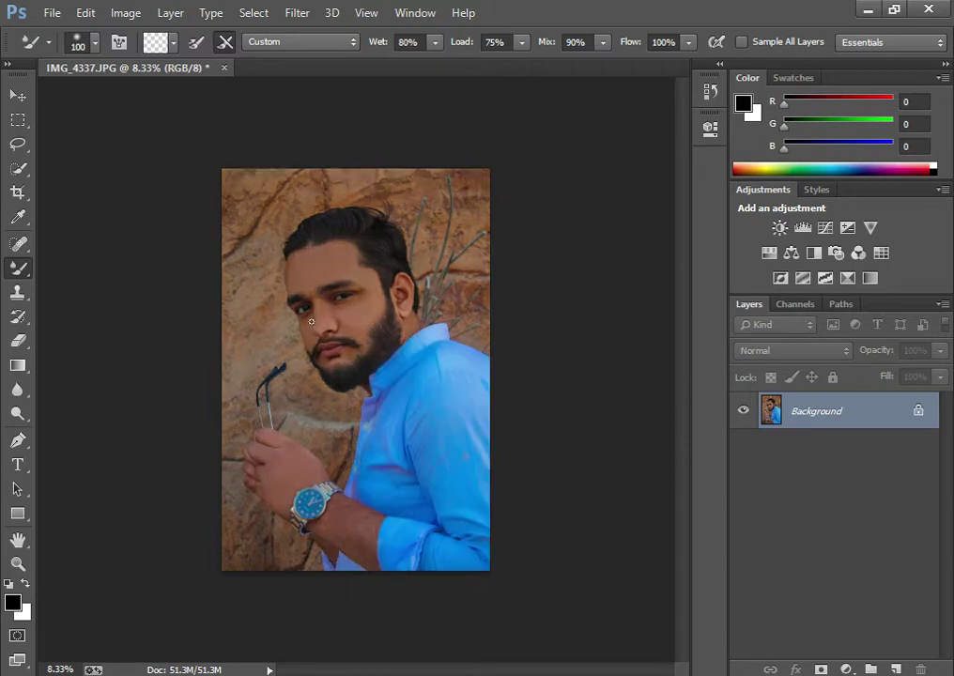
Step: Open Liquify and push the front edge of the hair outward above the forehead with the Forward Warp brush
key("ctrl+shift+x")
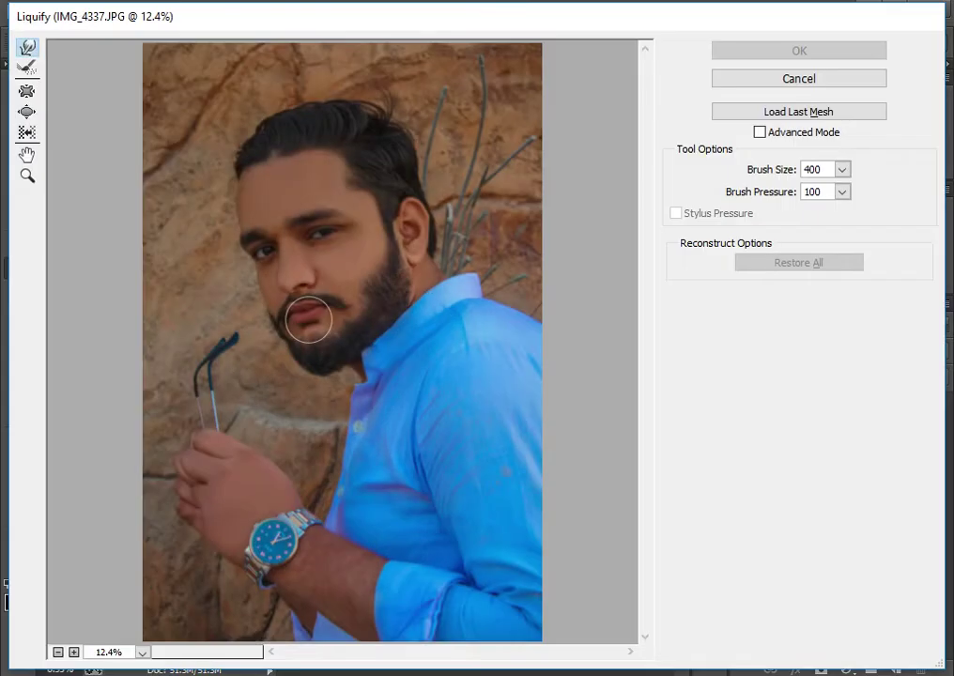
key("ctrl+plus")
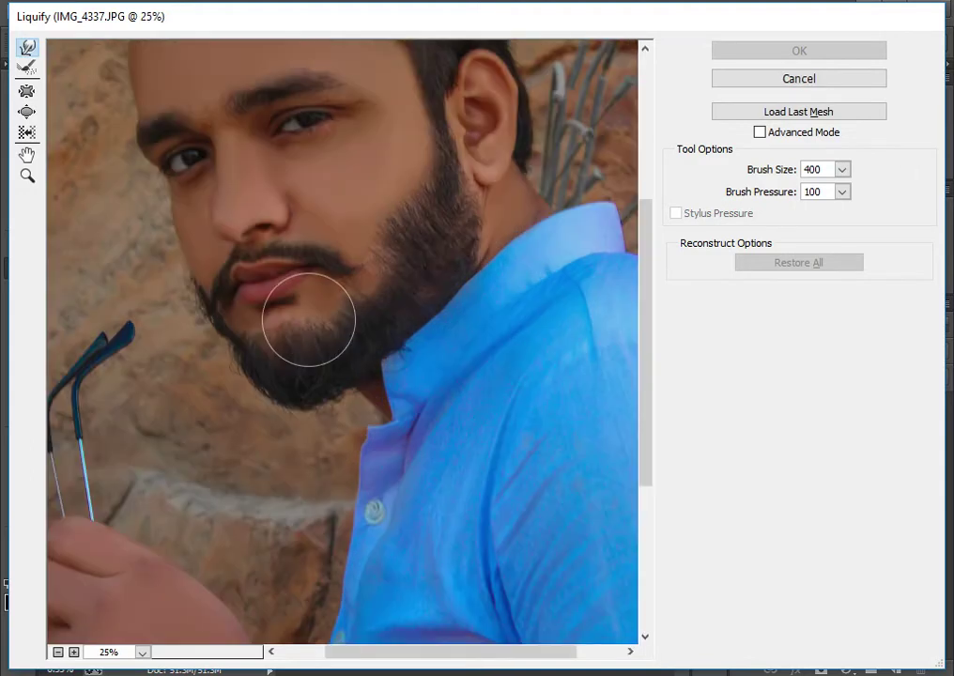
scroll(175, 268, "up", 5)
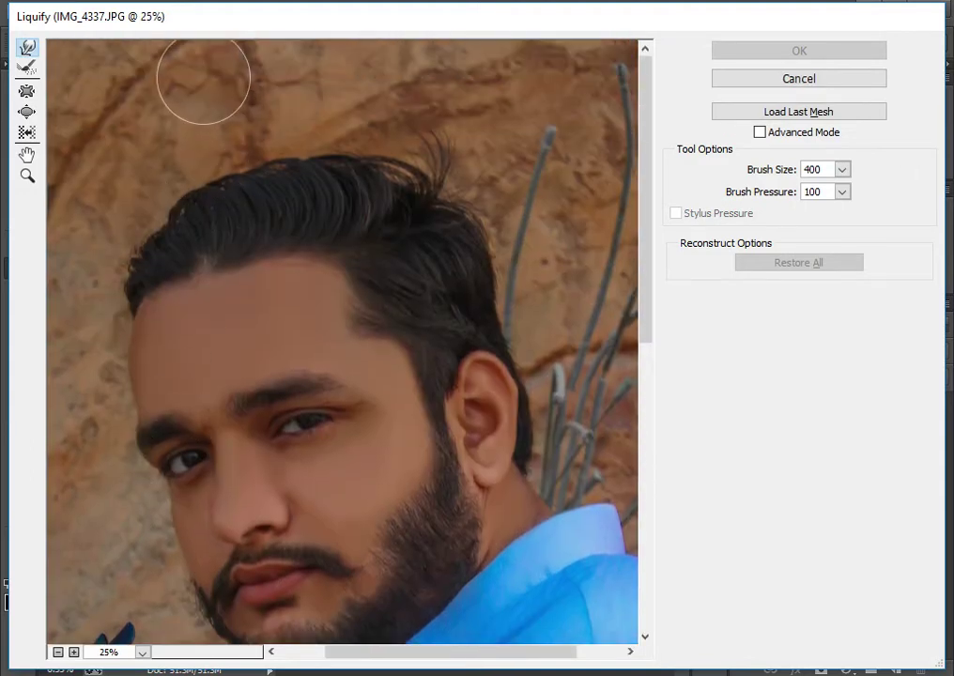
key("bracketleft")
key("bracketleft")
key("bracketright")
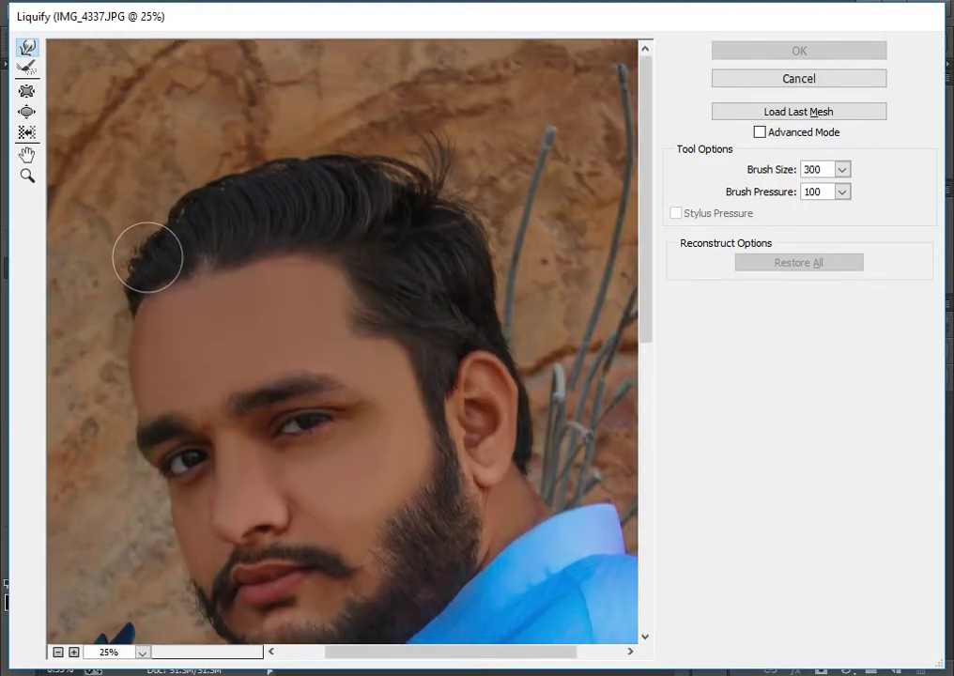
key("bracketright")
key("bracketright")
mouse_move(156, 239)
left_mouse_down()
mouse_move(145, 223)
mouse_move(188, 220)
mouse_move(178, 218)
left_mouse_up()
Step: Build a fuller, rounded hair outline at the front and along the top, enlarging the Forward Warp brush to 500
key("bracketleft")
key("bracketleft")
key("bracketleft")
key("bracketright")
key("bracketleft")
key("bracketright")
key("bracketright")
mouse_move(181, 213)
left_mouse_down()
mouse_move(158, 224)
mouse_move(162, 216)
left_mouse_up()
key("bracketright")
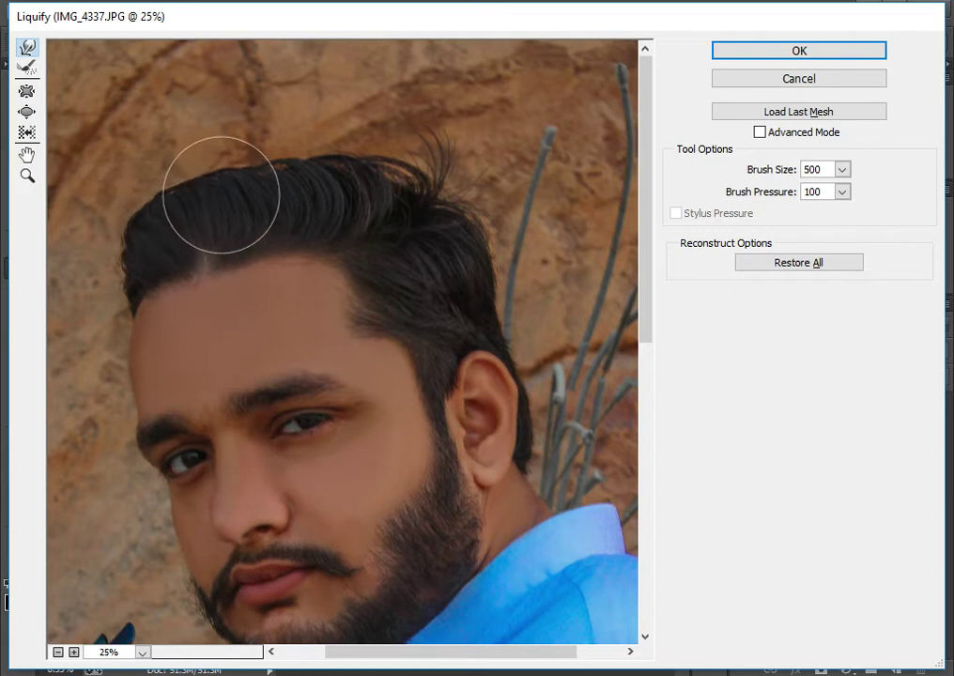
mouse_move(282, 189)
left_mouse_down()
mouse_move(270, 165)
mouse_move(256, 183)
mouse_move(213, 183)
mouse_move(193, 210)
mouse_move(173, 188)
mouse_move(164, 224)
mouse_move(156, 215)
left_mouse_up()
mouse_move(241, 179)
left_mouse_down()
mouse_move(281, 185)
mouse_move(240, 196)
mouse_move(235, 183)
mouse_move(329, 192)
mouse_move(334, 174)
mouse_move(298, 164)
mouse_move(384, 202)
mouse_move(395, 178)
mouse_move(412, 197)
mouse_move(413, 184)
mouse_move(385, 192)
mouse_move(377, 184)
mouse_move(420, 193)
mouse_move(428, 179)
mouse_move(384, 183)
mouse_move(357, 161)
left_mouse_up()
Step: Tuck in the stray hairs at the crown with the Forward Warp brush reduced to size 250
key("bracketleft")
key("bracketleft")
key("bracketleft")
key("bracketleft")
key("bracketleft")
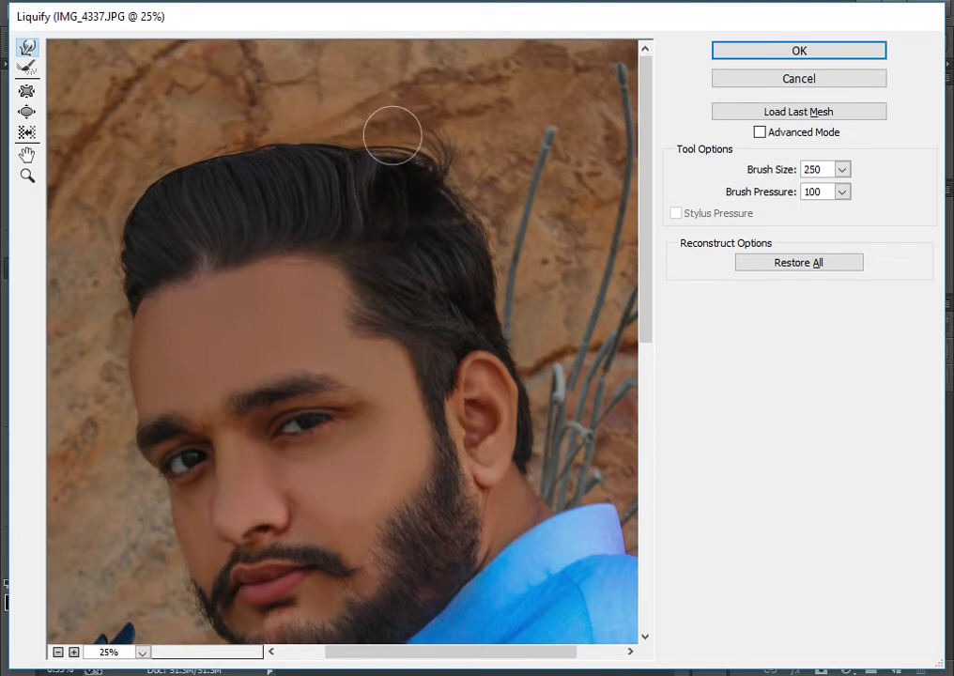
Step: Round out the front curve of the hair with the Forward Warp brush at sizes 400 to 500
key("bracketright")
key("bracketright")
key("bracketright")
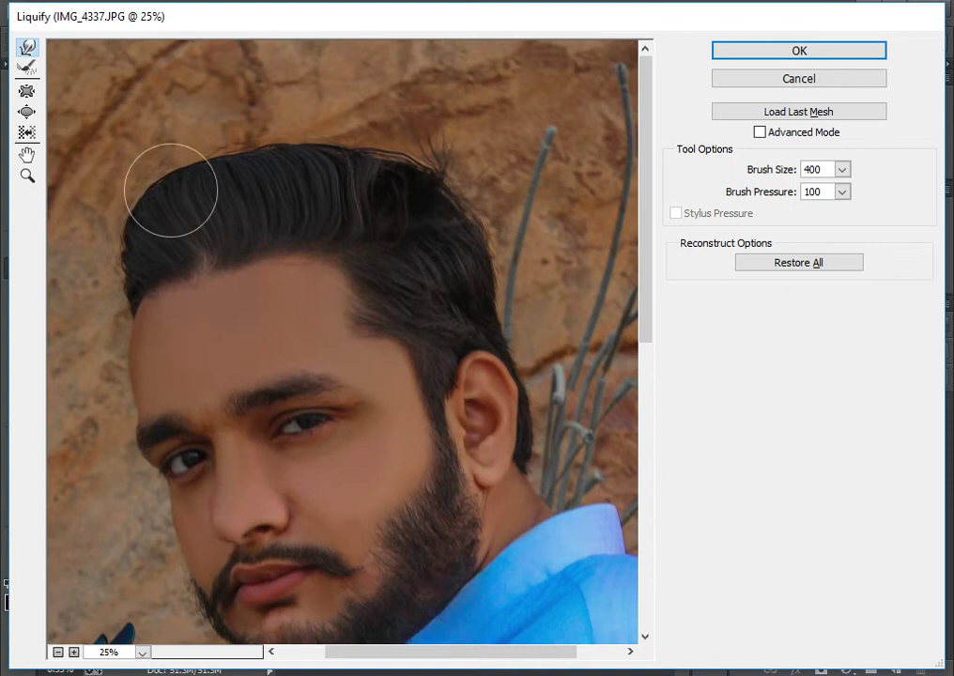
key("bracketright")
key("bracketright")
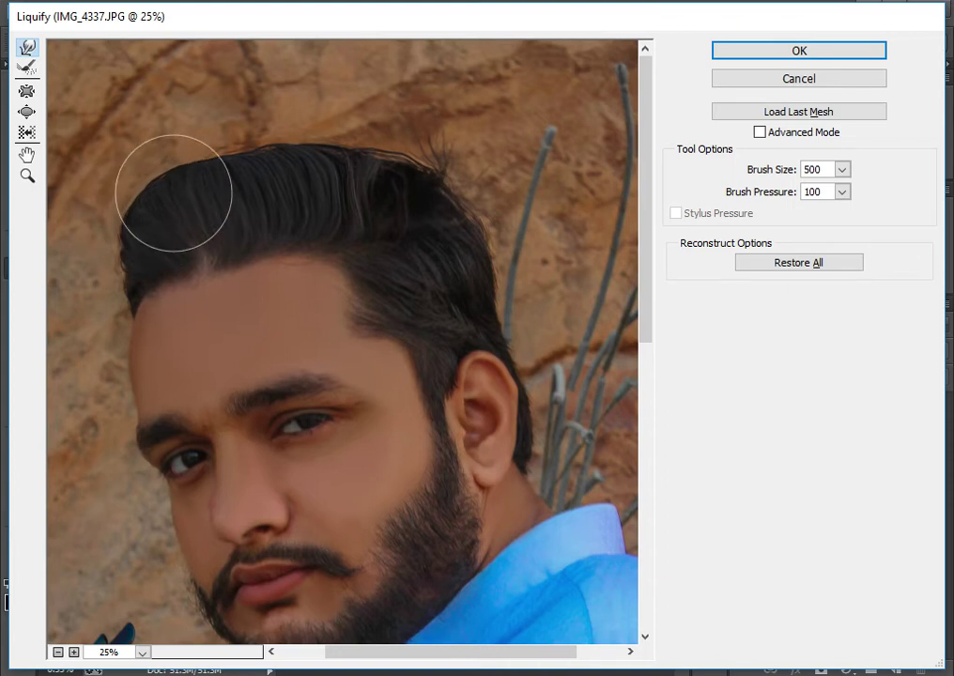
key("bracketleft")
key("bracketleft")
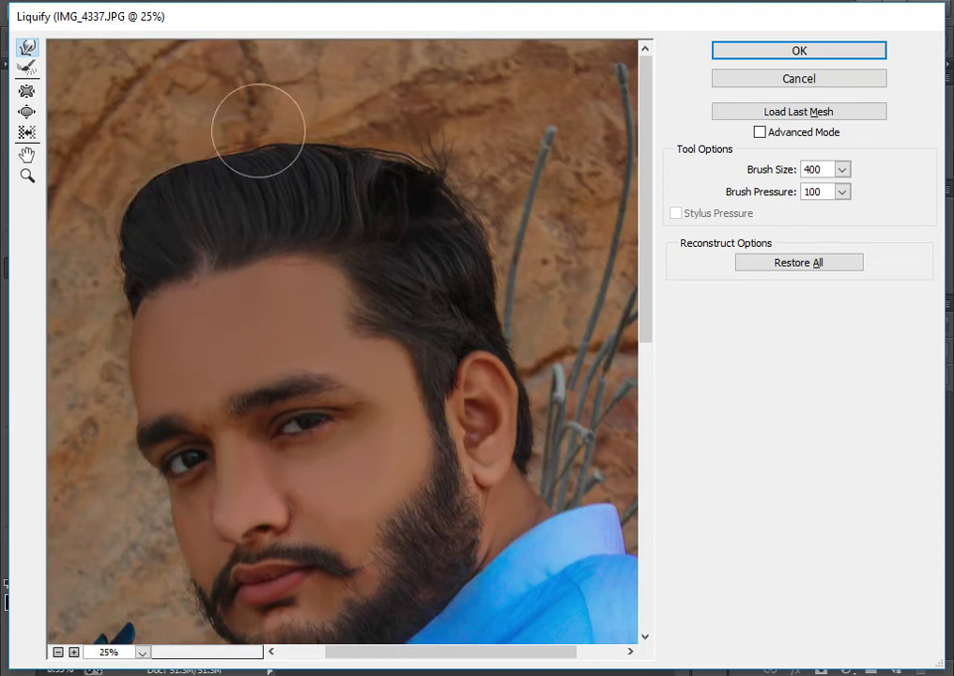
key("ctrl+space")
key("ctrl+minus")
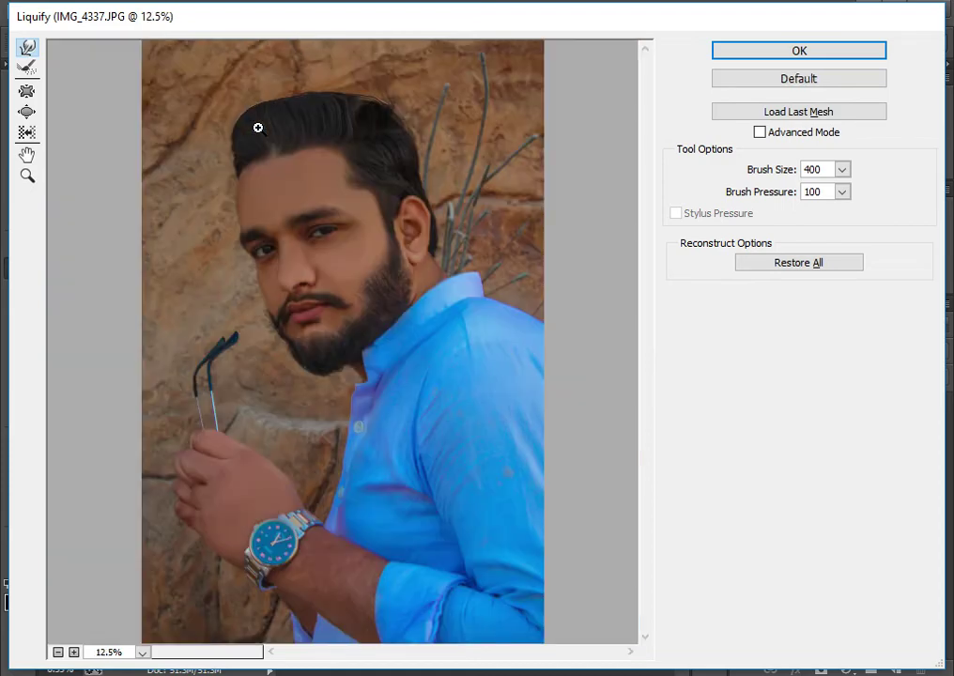
Step: Try to lengthen the beard below the chin with the Forward Warp brush at size 400, and undo it
key("ctrl+plus")
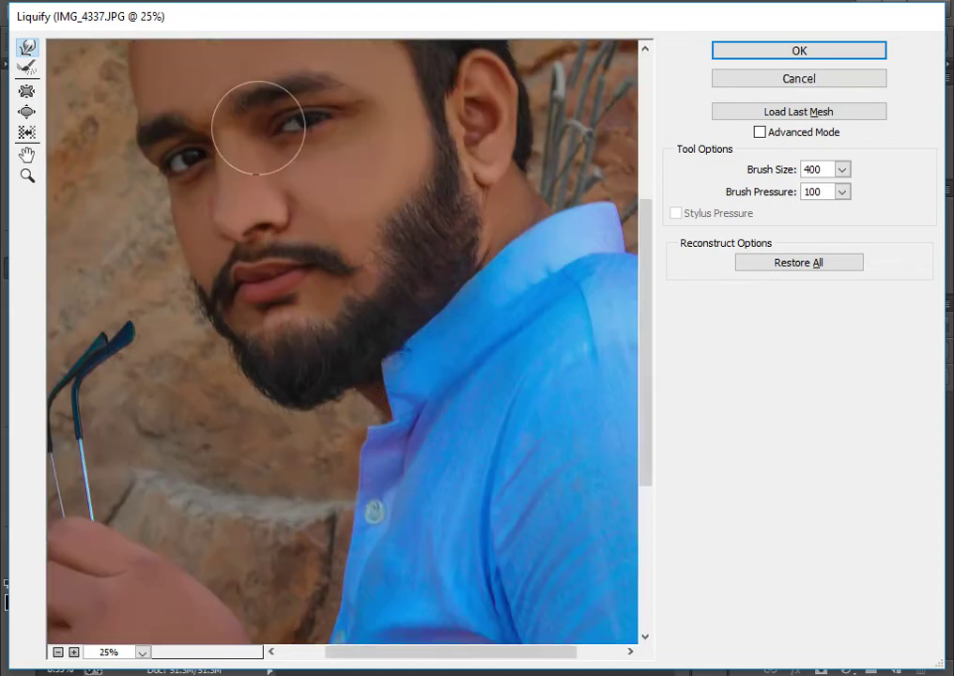
key("bracketleft")
key("bracketright")
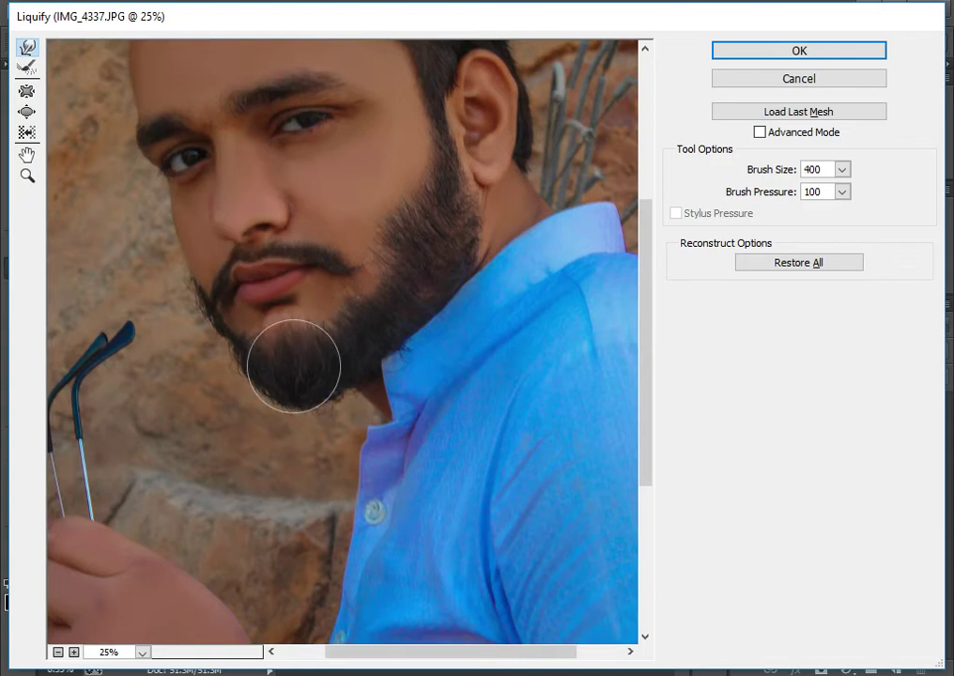
left_click_drag(293, 366, 315, 410)
left_click_drag(272, 362, 292, 404)
key("alt")
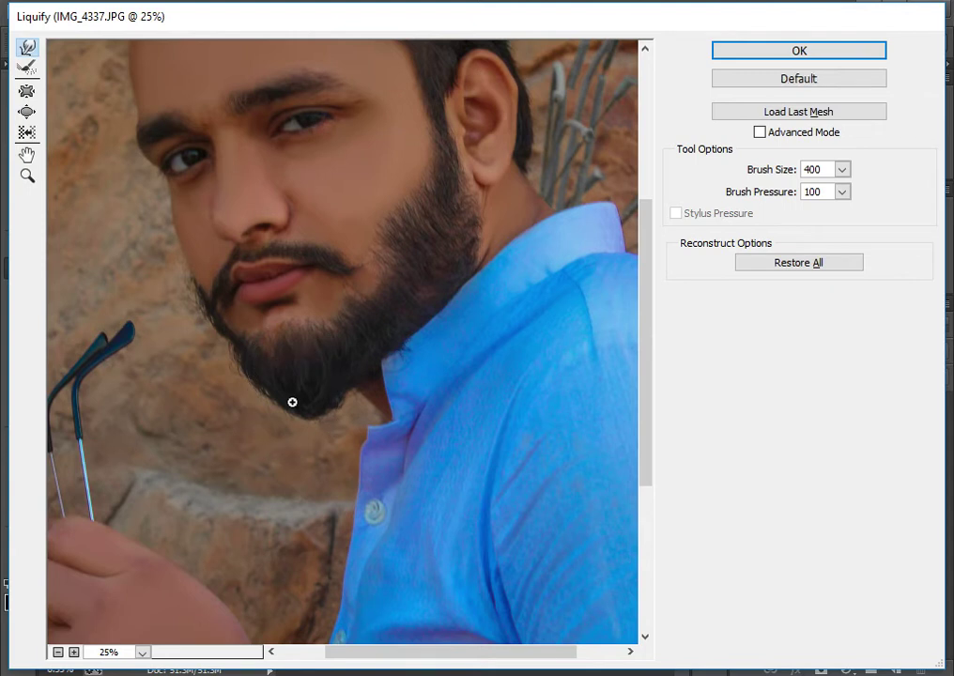
Step: Refine the beard's edge along the chin and below the lower lip with the Forward Warp brush reduced to 150 to 300
key("bracketright")
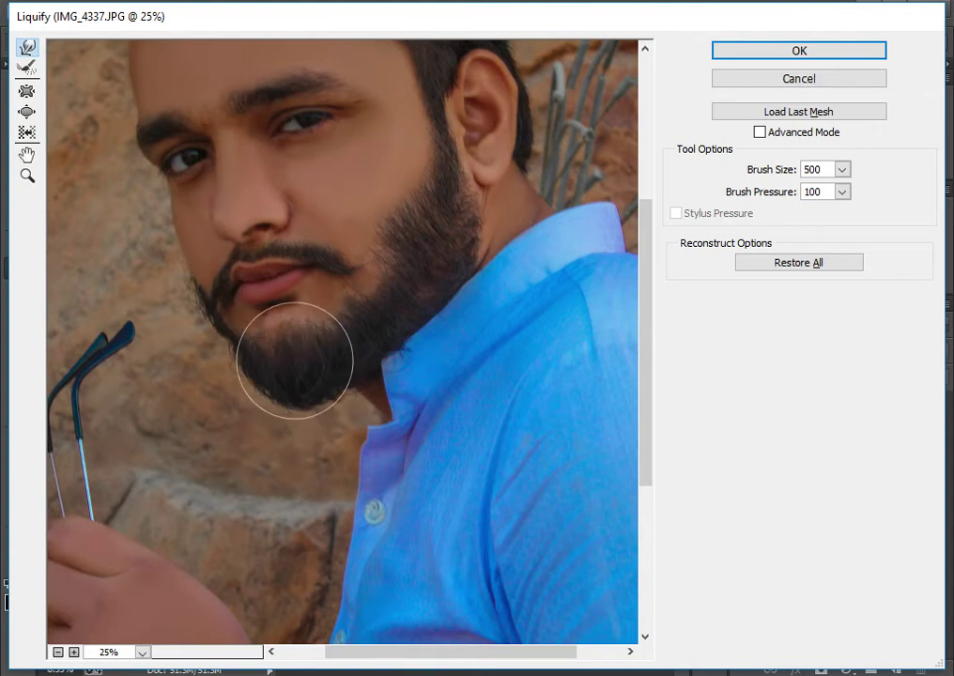
key("bracketleft")
key("bracketleft")
key("bracketleft")
key("bracketright")
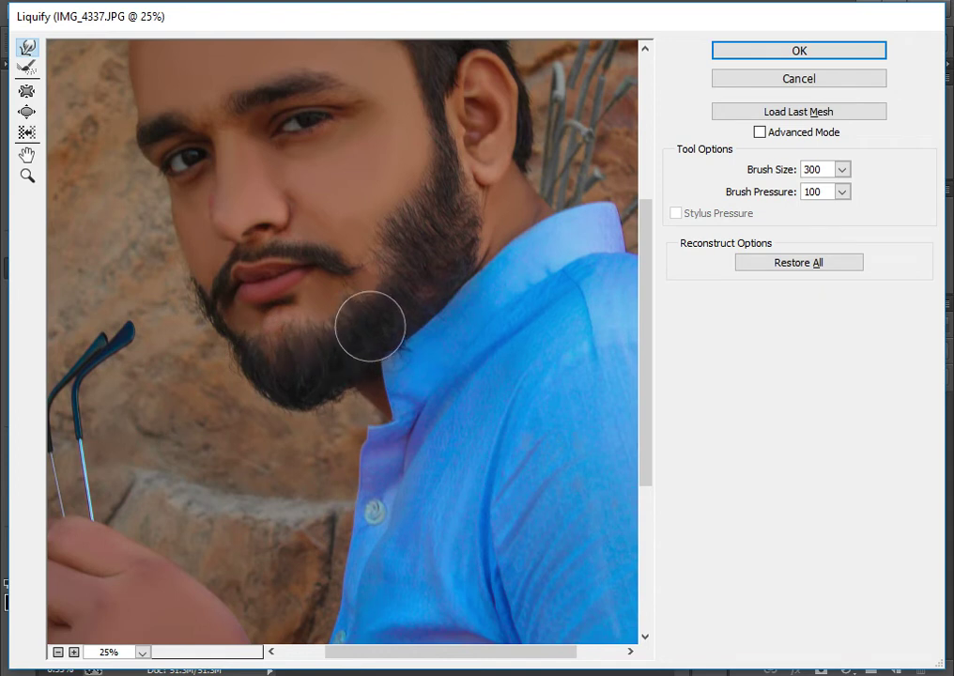
key("bracketleft")
key("bracketleft")
key("bracketleft")
key("bracketleft")
key("bracketleft")
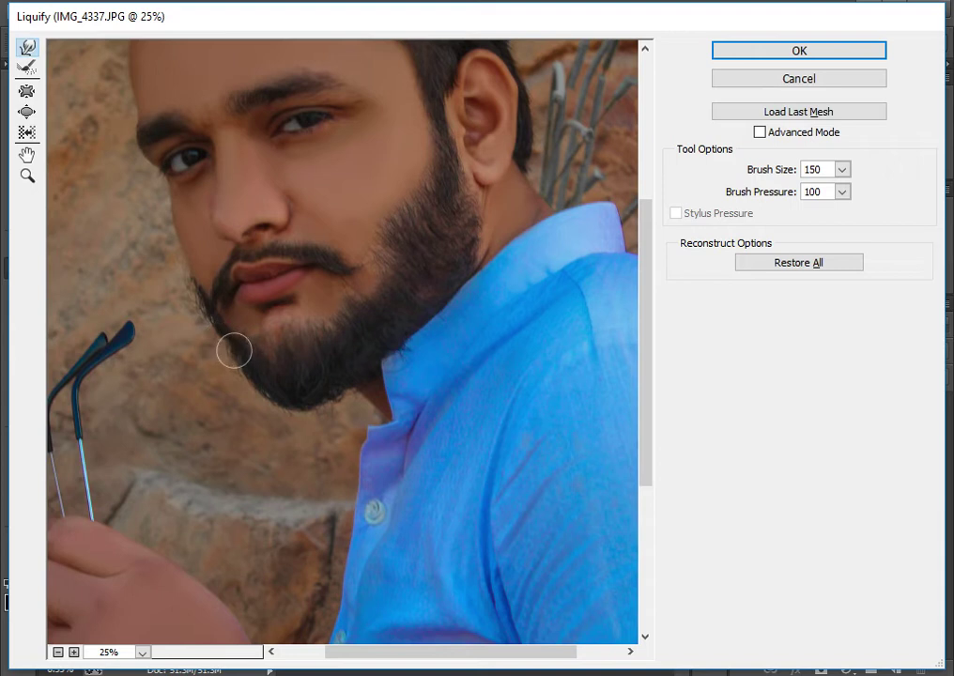
key("bracketright")
key("bracketright")
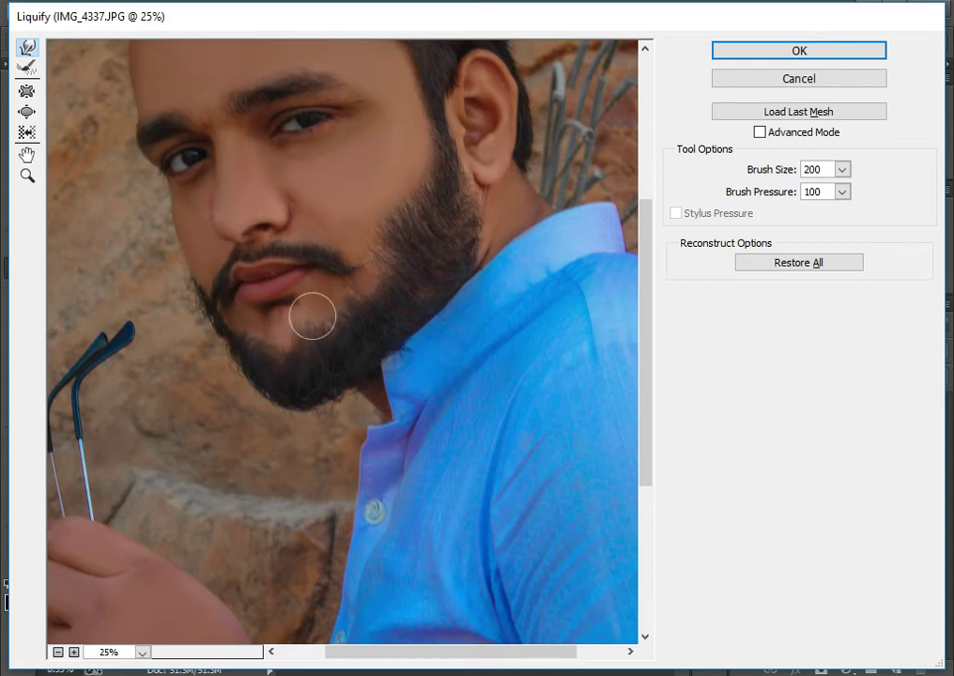
Step: Check the whole portrait, touch up the outline with the Forward Warp brush at sizes 500 down to 150, and apply Liquify
scroll(312, 317, "down", 2)
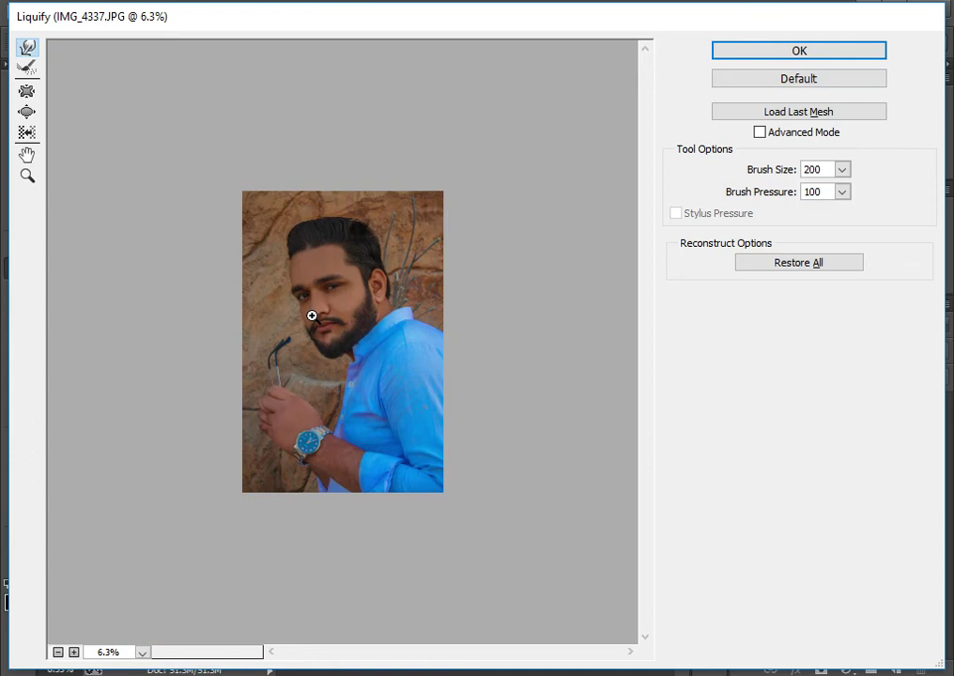
scroll(312, 317, "up", 2)
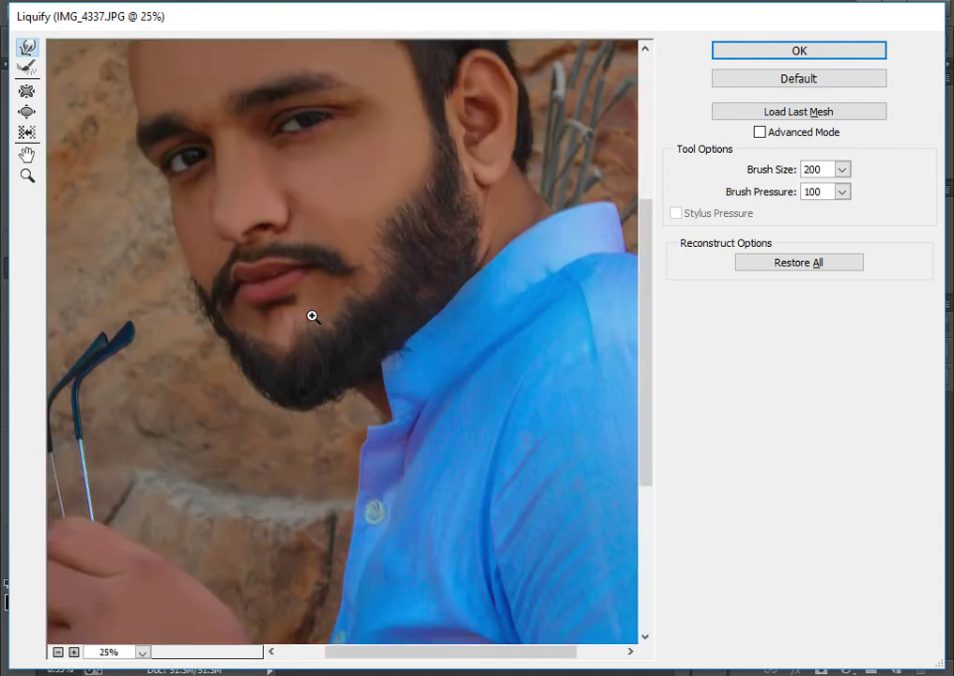
scroll(312, 316, "down", 1)
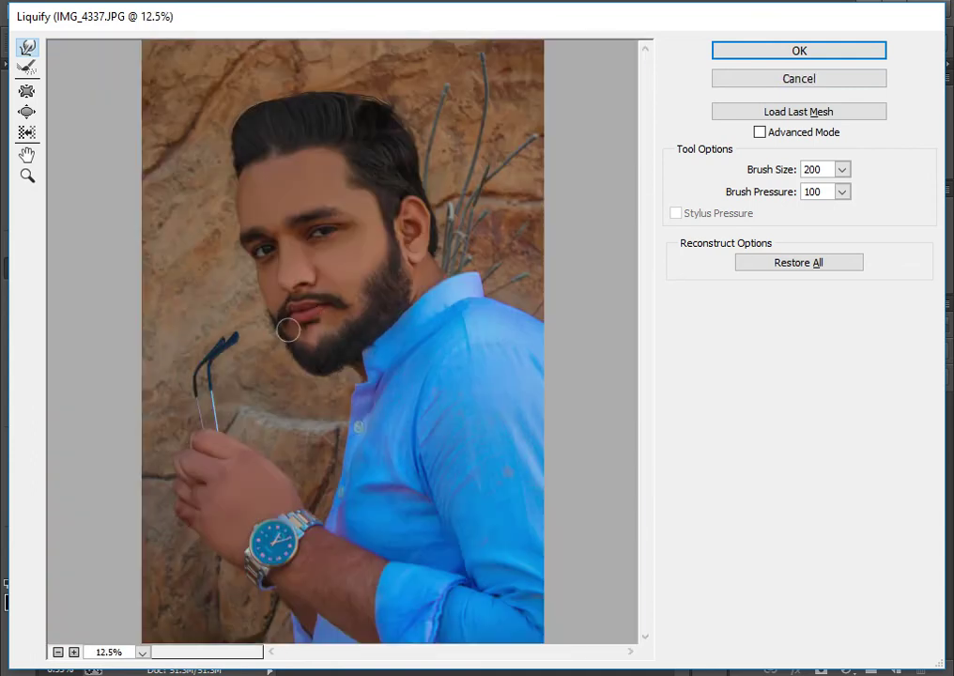
key("bracketright")
key("bracketright")
key("bracketright")
key("bracketright")
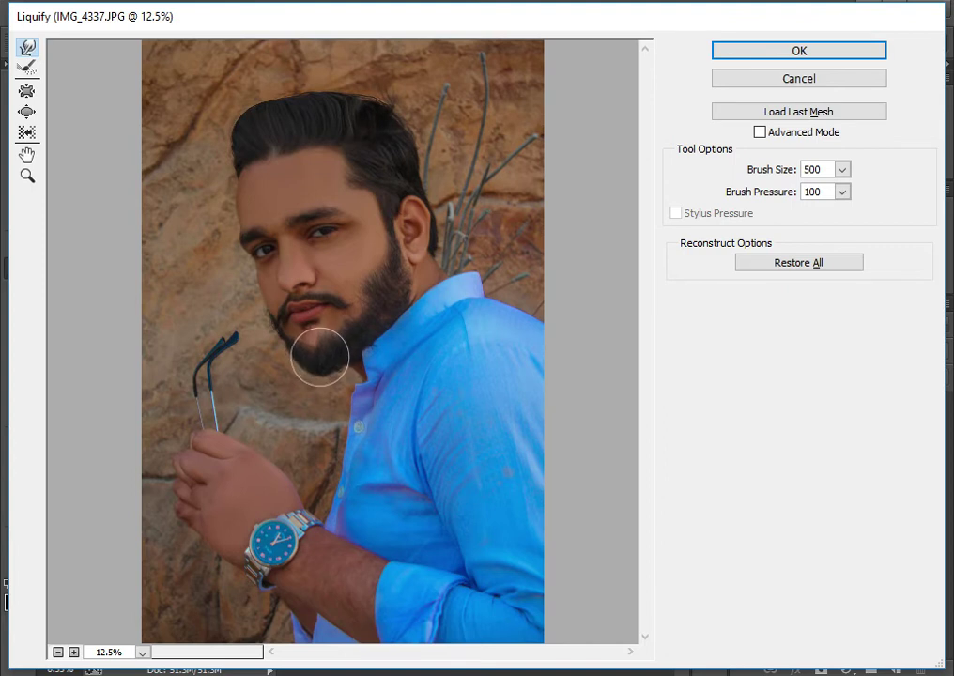
key("bracketleft")
key("bracketleft")
key("bracketleft")
key("bracketleft")
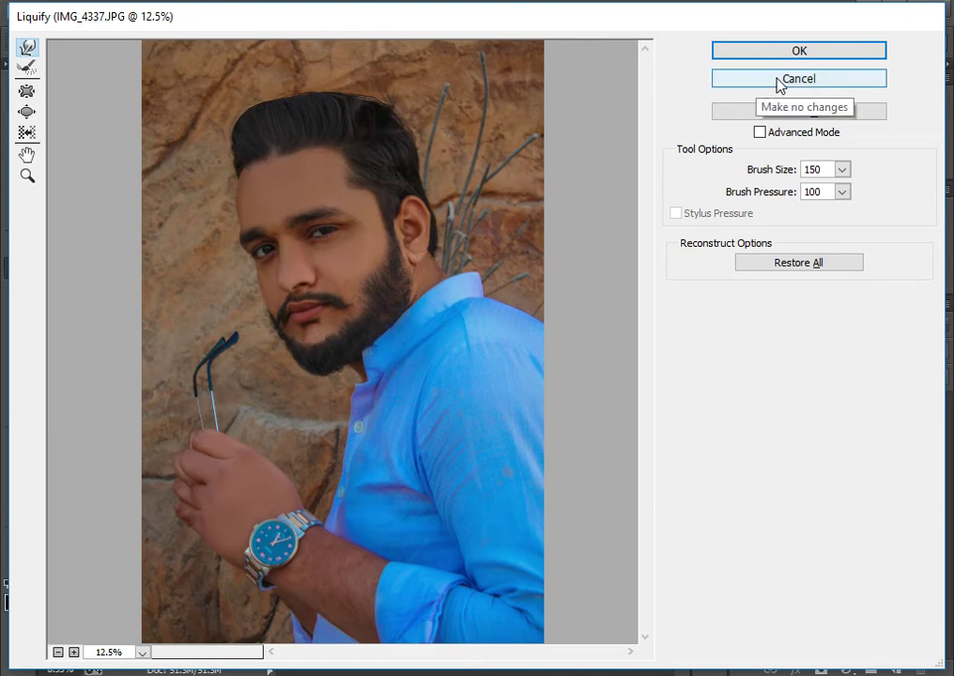
left_click(792, 54)
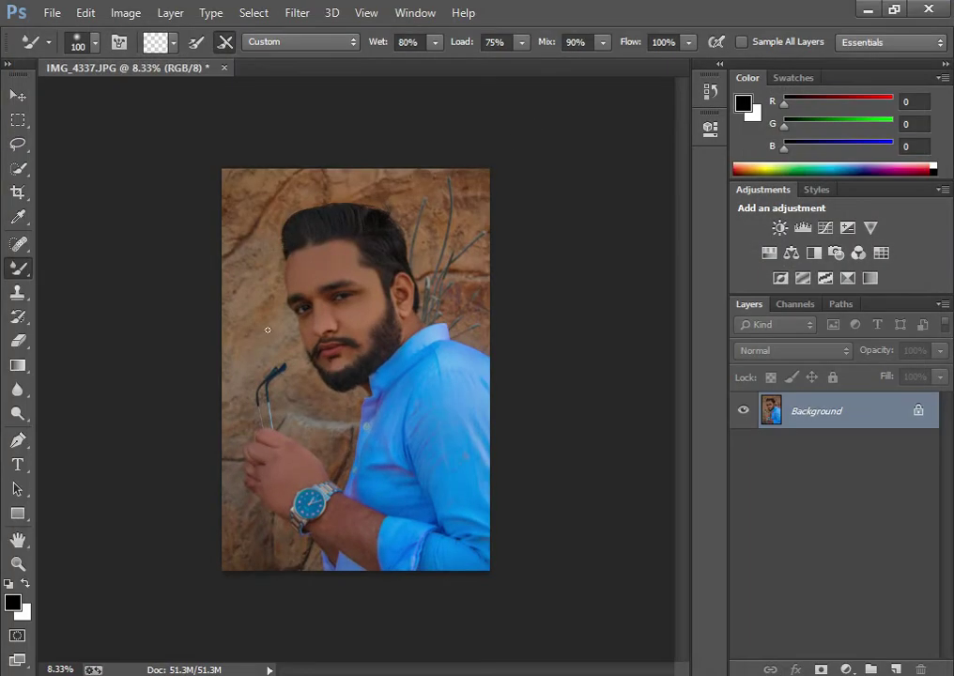
Step: Activate the Dodge tool and duplicate the Background layer
left_click_drag(18, 419, 89, 406)
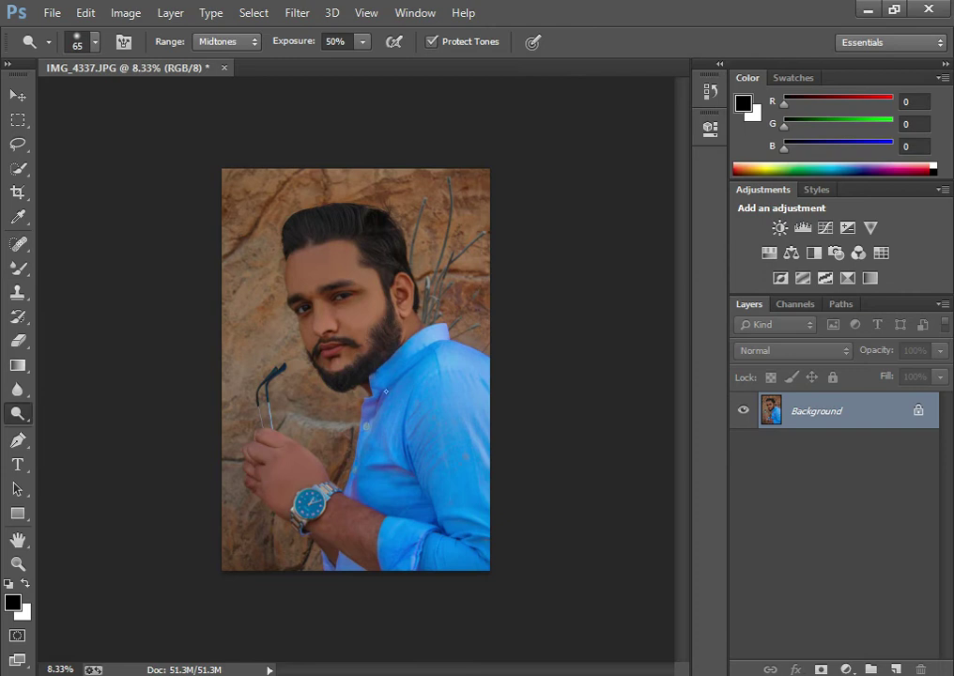
left_click_drag(855, 404, 896, 669)
scroll(344, 293, "up", 5)
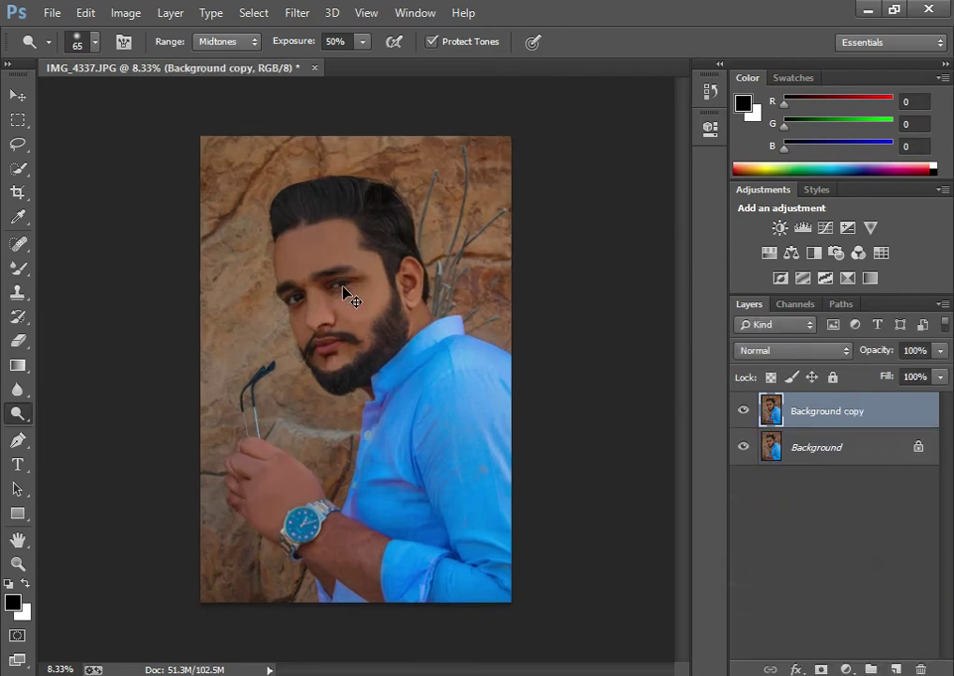
Step: Reduce the Dodge brush to size 30 and go over the eyes on the Background copy layer
scroll(347, 291, "up", 6)
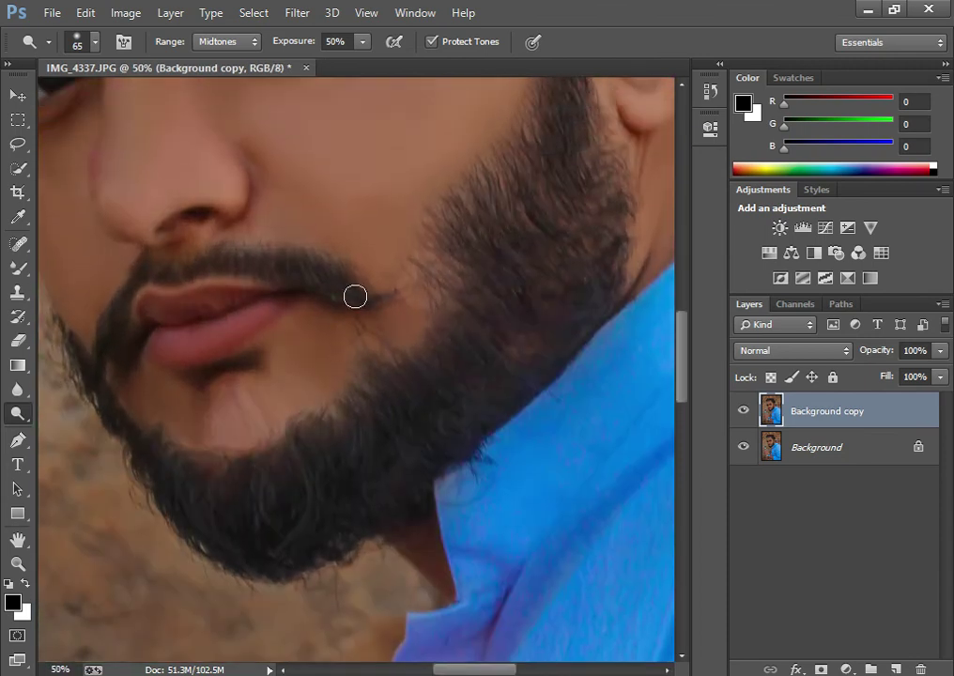
key("bracketleft")
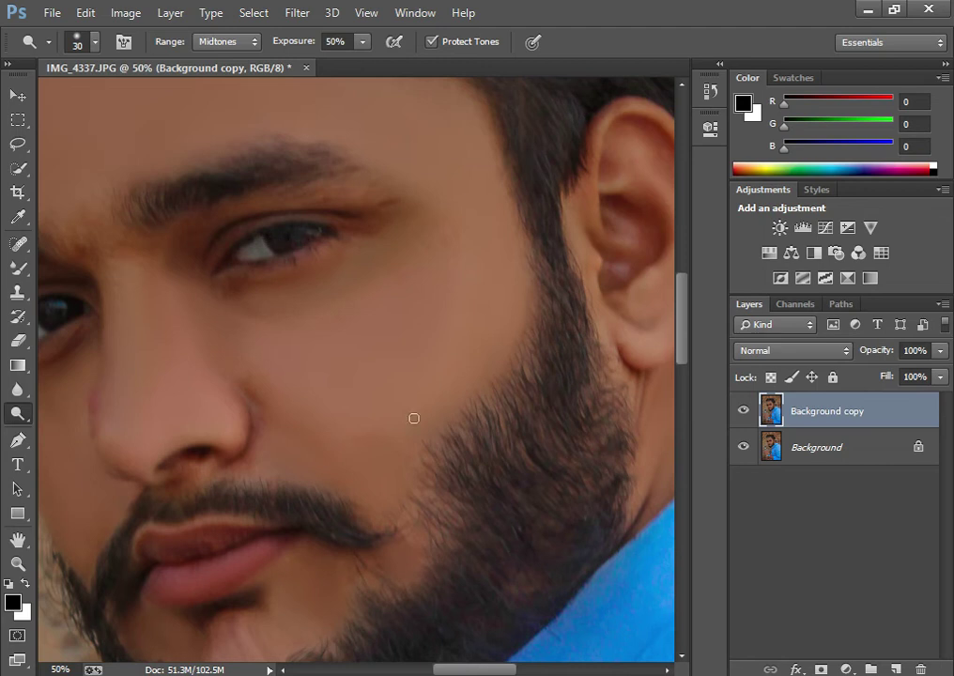
left_click_drag(476, 669, 438, 669)
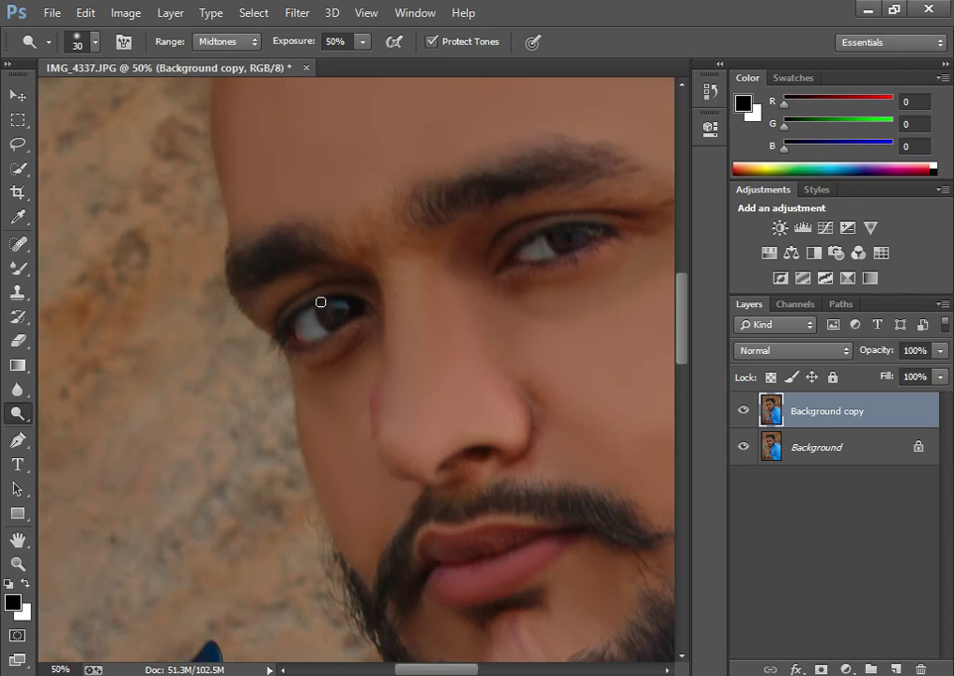
key("ctrl+minus")
key("ctrl+minus")
key("ctrl+minus")
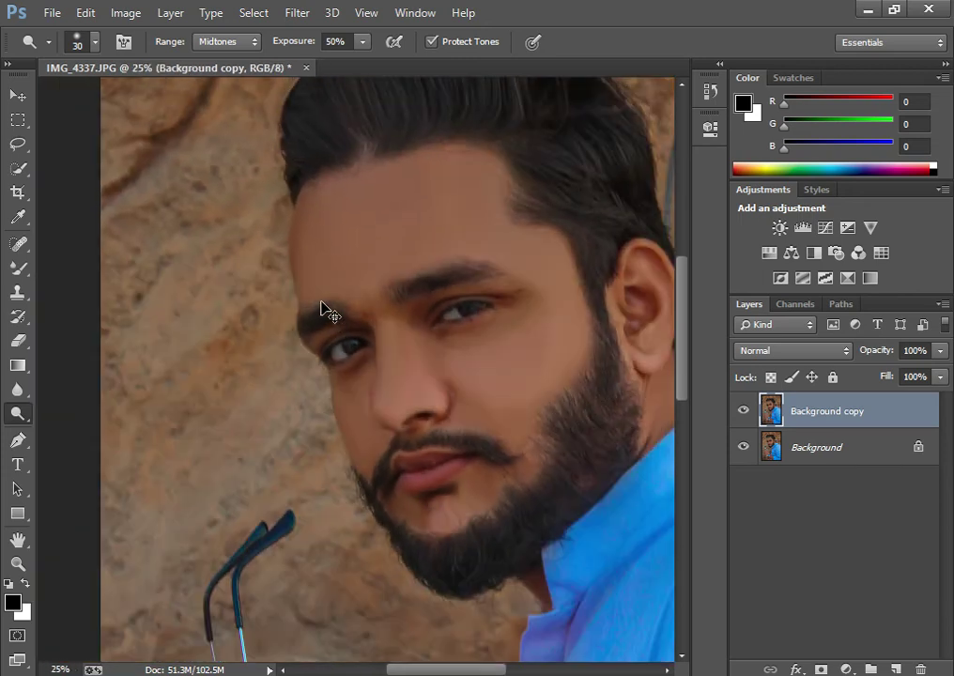
key("ctrl+minus")
key("ctrl+minus")
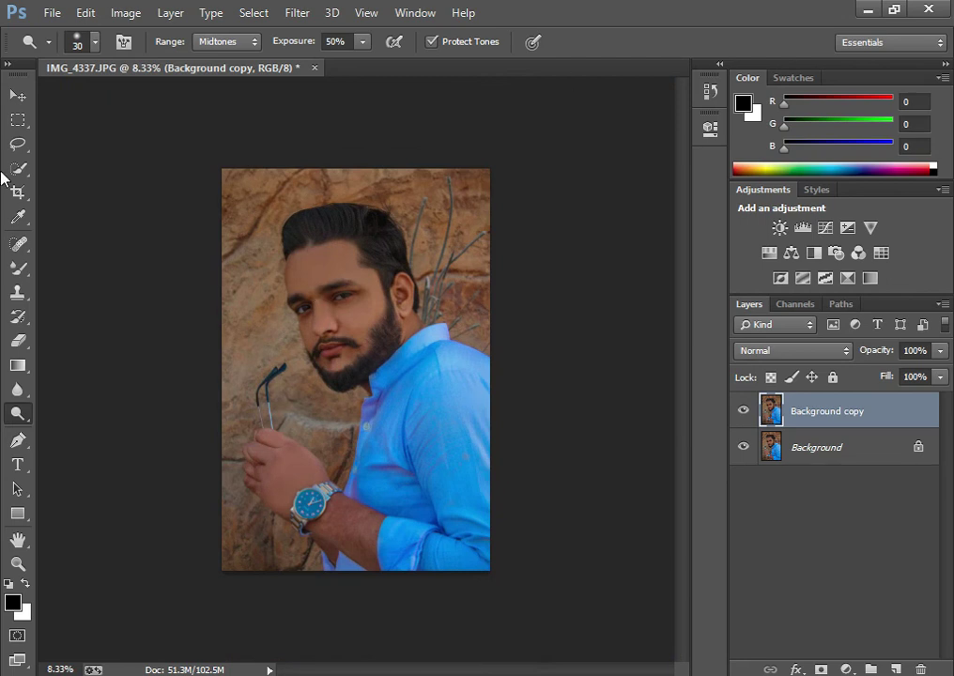
Step: Make a rectangular marquee selection just inside all four edges of the portrait
left_click(18, 215)
left_click(18, 192)
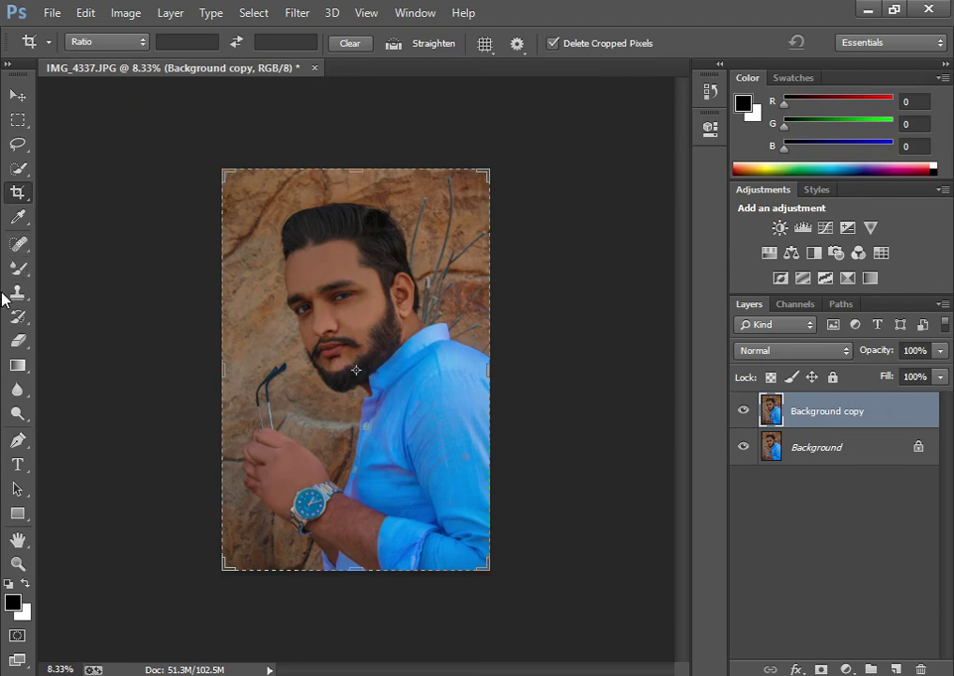
right_click(19, 120)
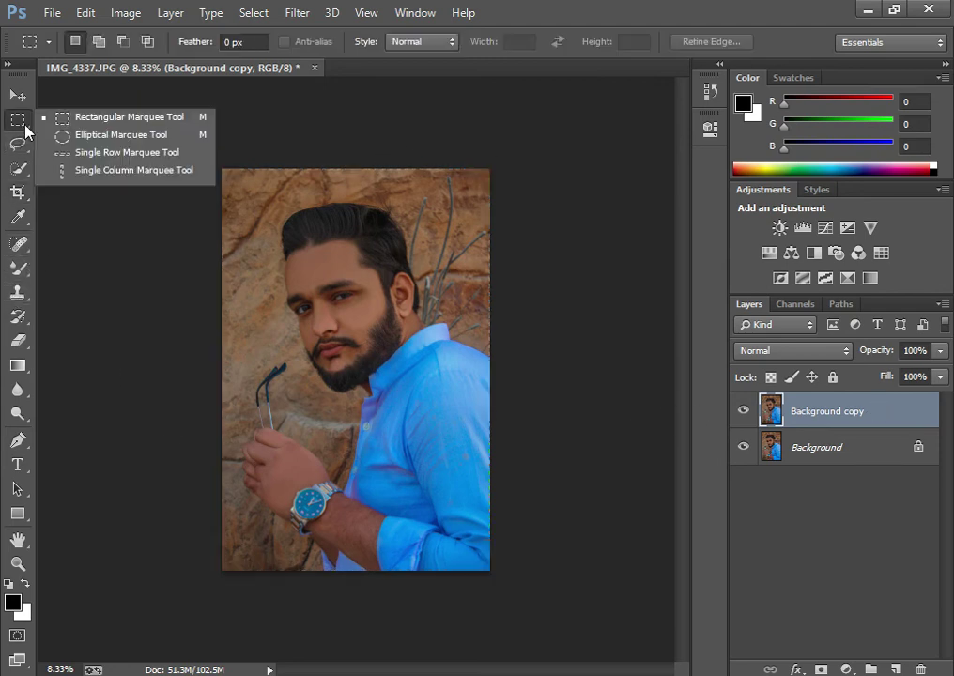
left_click(89, 117)
left_click_drag(227, 175, 484, 565)
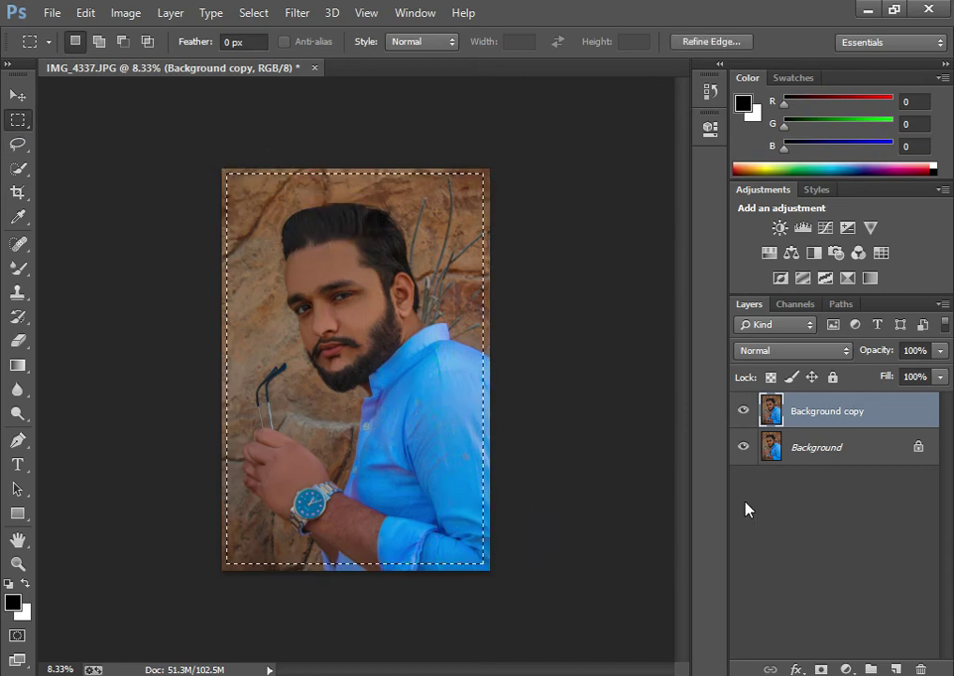
Step: Add a Stroke layer style to the Background copy layer and set its colour to white
double_click(931, 411)
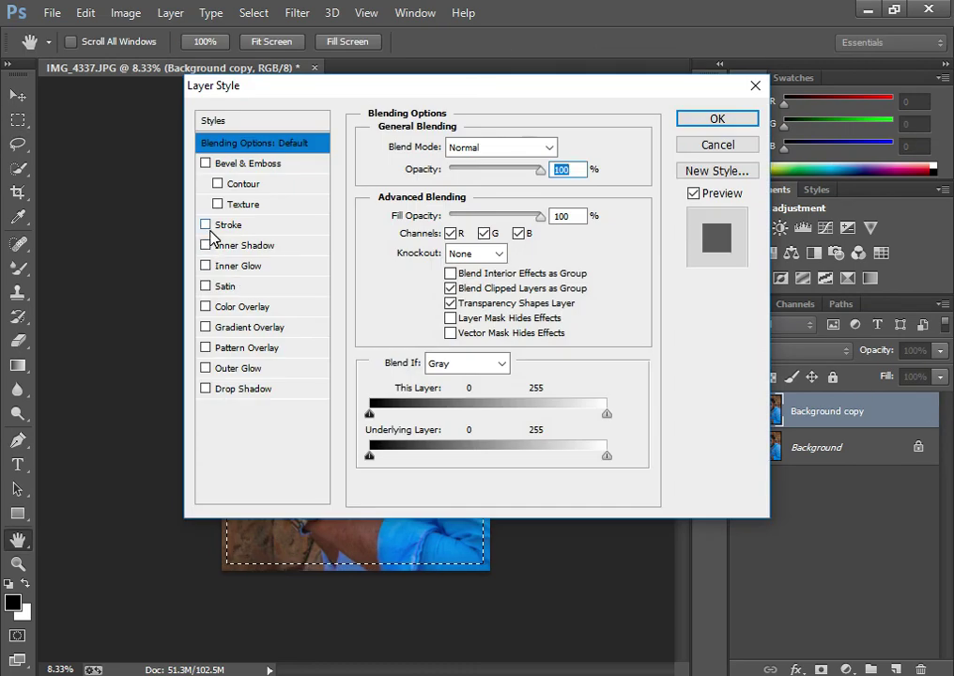
left_click(214, 228)
left_click(225, 232)
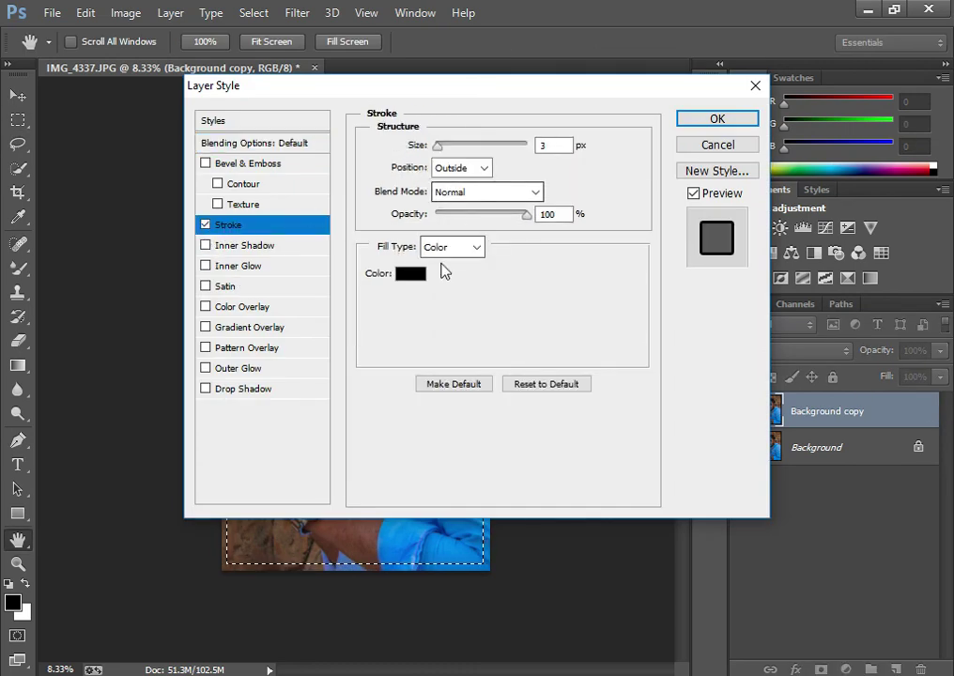
left_click(408, 271)
left_click_drag(395, 264, 197, 123)
left_click(683, 157)
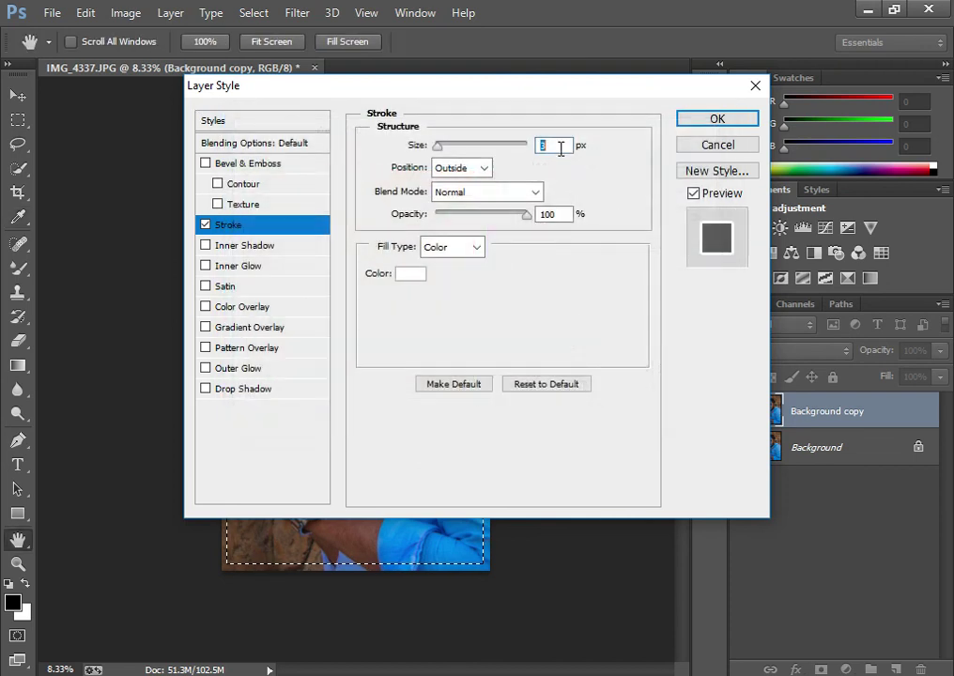
Step: Try the Inside and Center stroke positions, then apply the stroke with position Outside and size 40 px
left_click(469, 169)
left_click(466, 202)
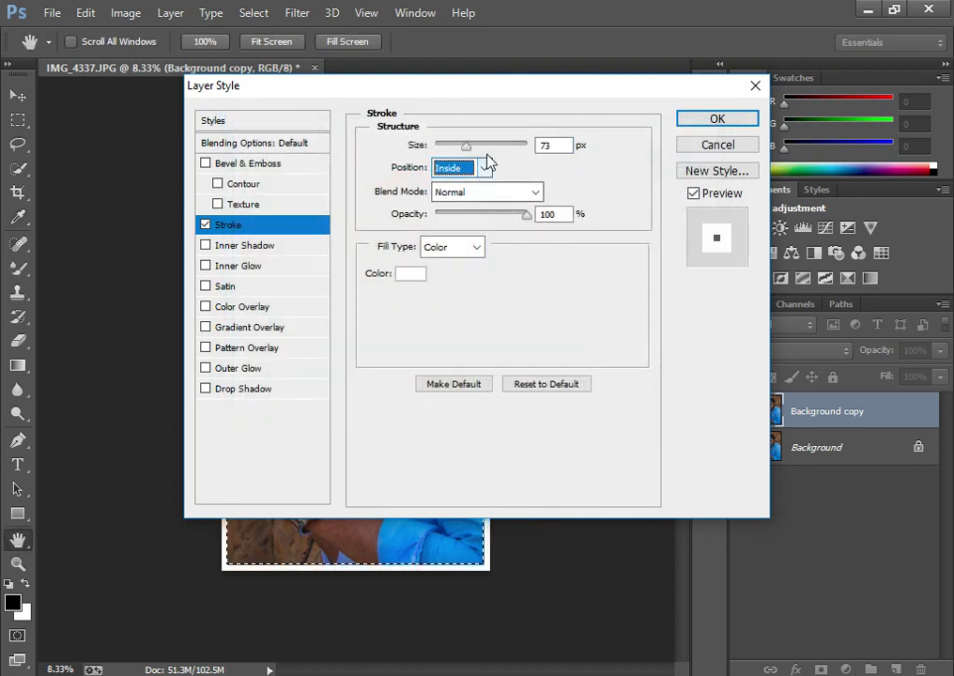
left_click(465, 168)
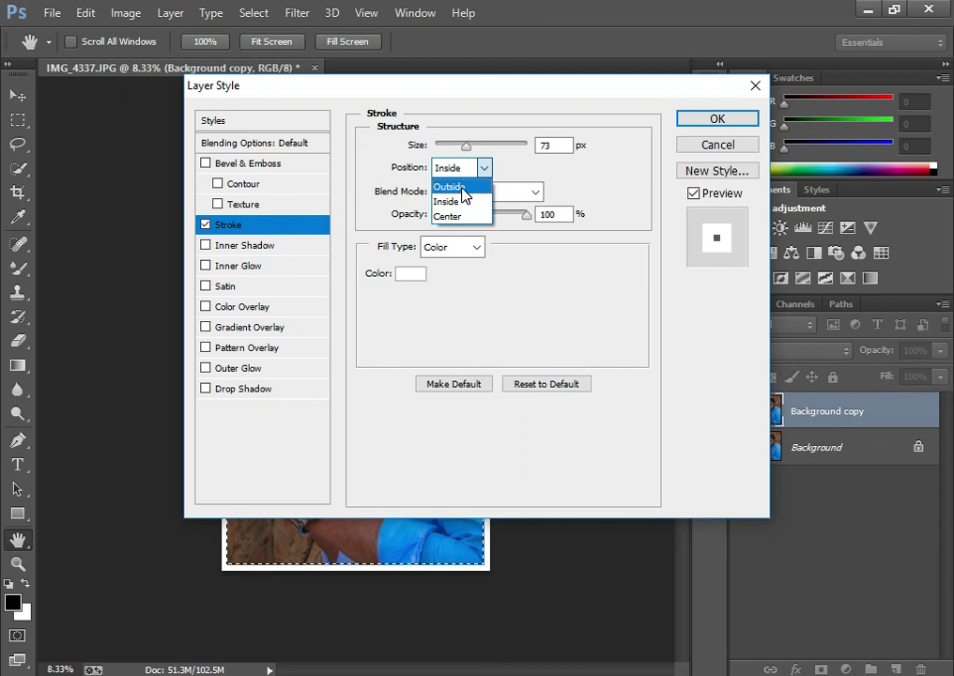
left_click(459, 186)
left_click(465, 168)
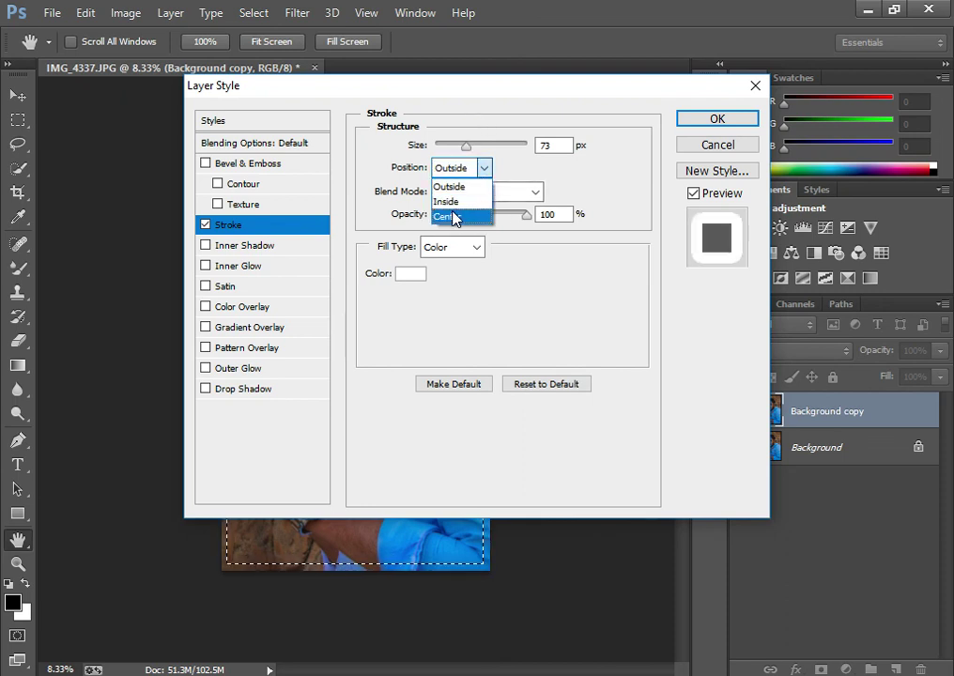
left_click(456, 213)
left_click(477, 170)
left_click(456, 186)
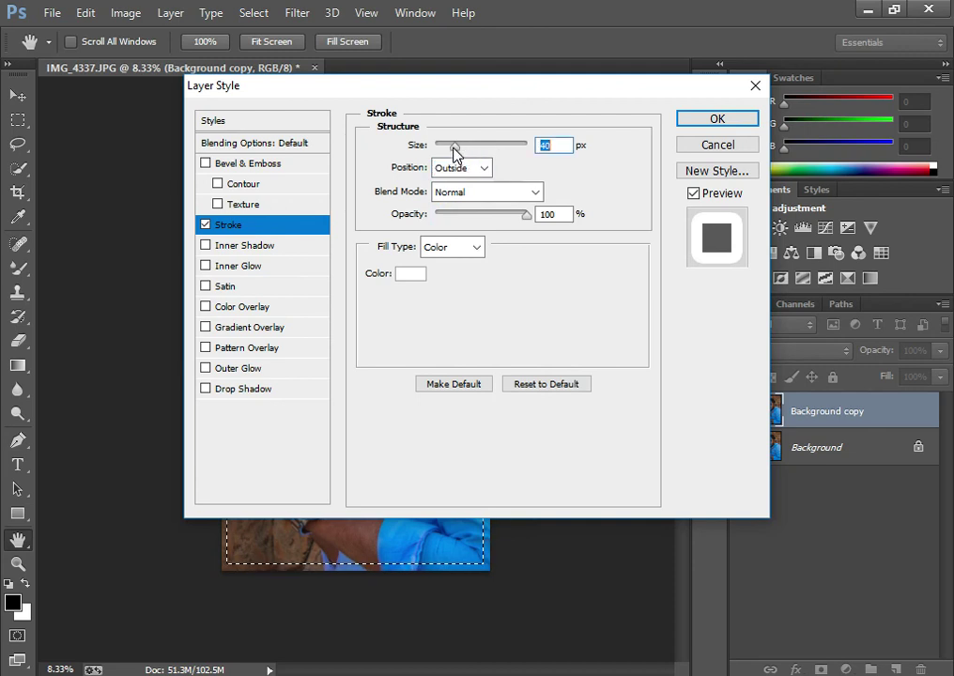
left_click(686, 118)
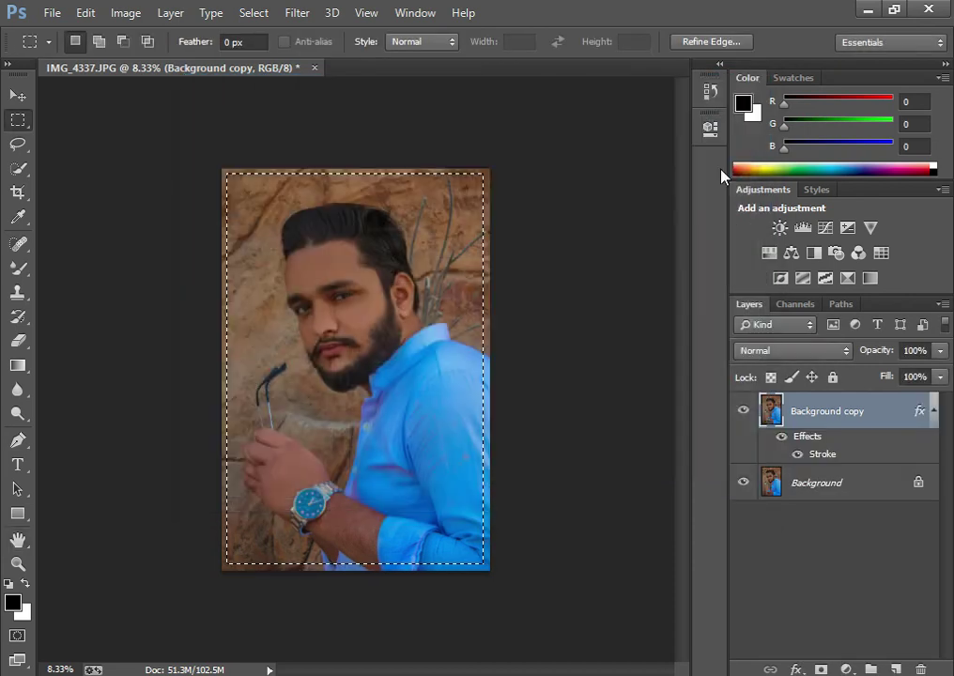
Step: Copy the selected area to a new layer and set the Background copy layer's stroke size to 10 px
key("ctrl+j")
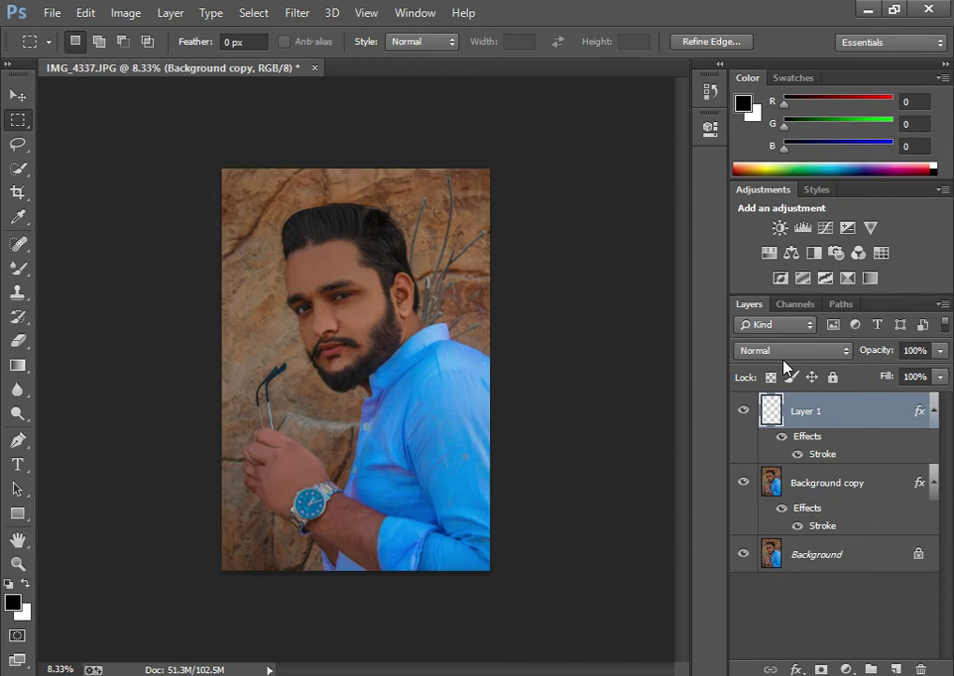
double_click(920, 484)
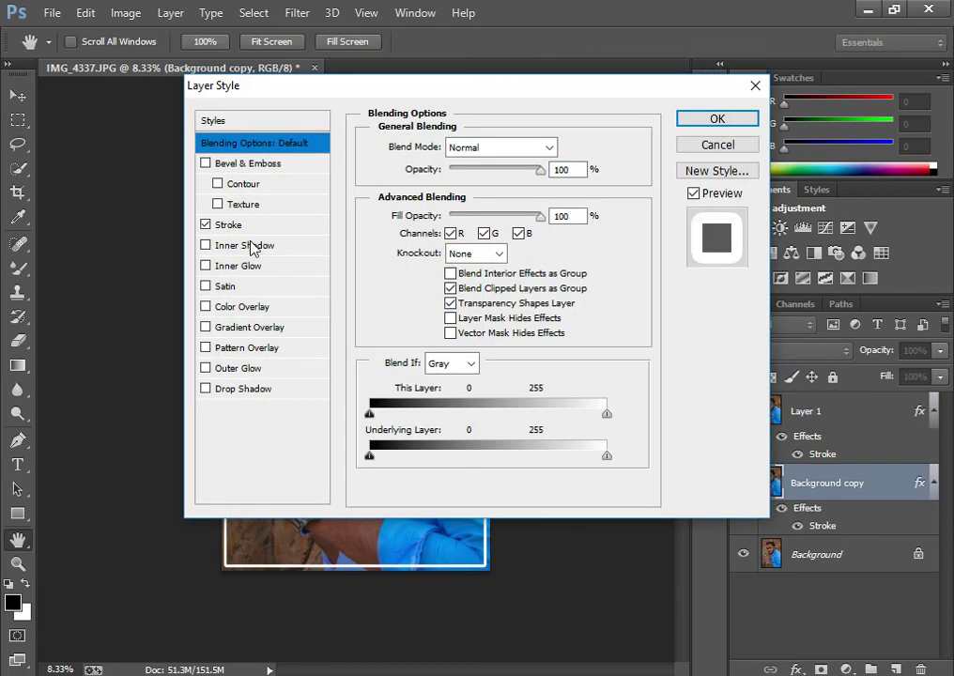
left_click(264, 225)
left_click_drag(451, 145, 446, 148)
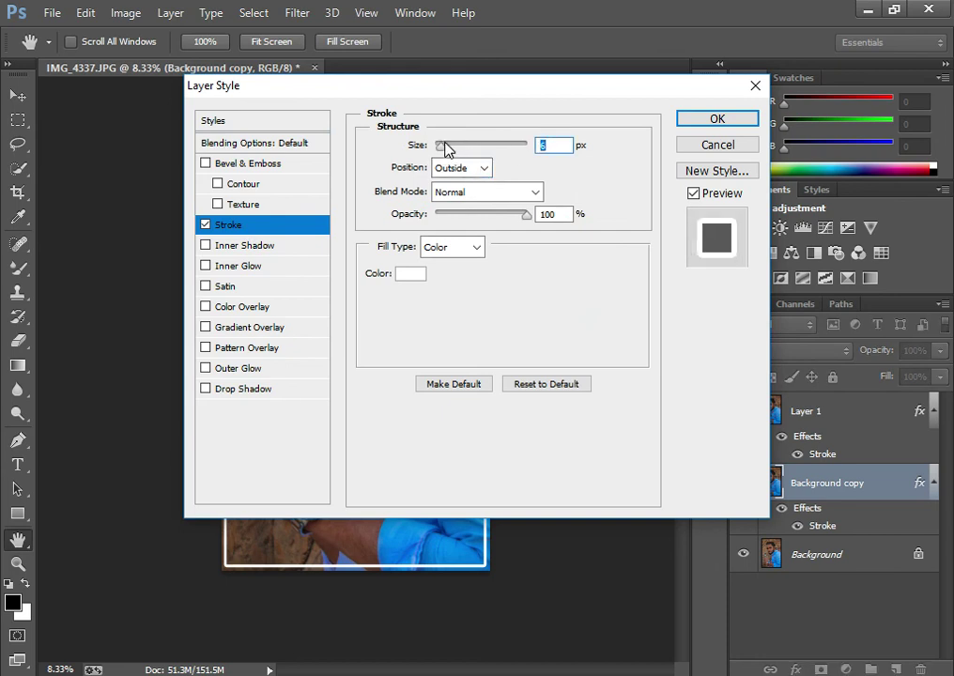
type("10")
left_click(717, 119)
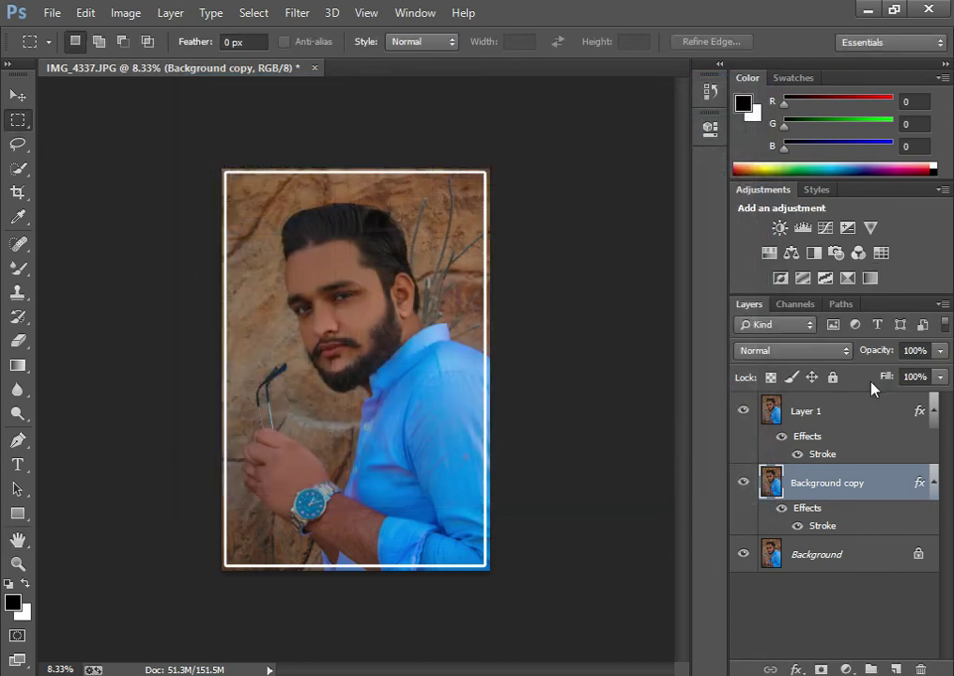
Step: Delete Layer 1 and a fresh duplicate of the Background copy layer, and minimize Photoshop to show the desktop
left_click(817, 411)
key("Delete")
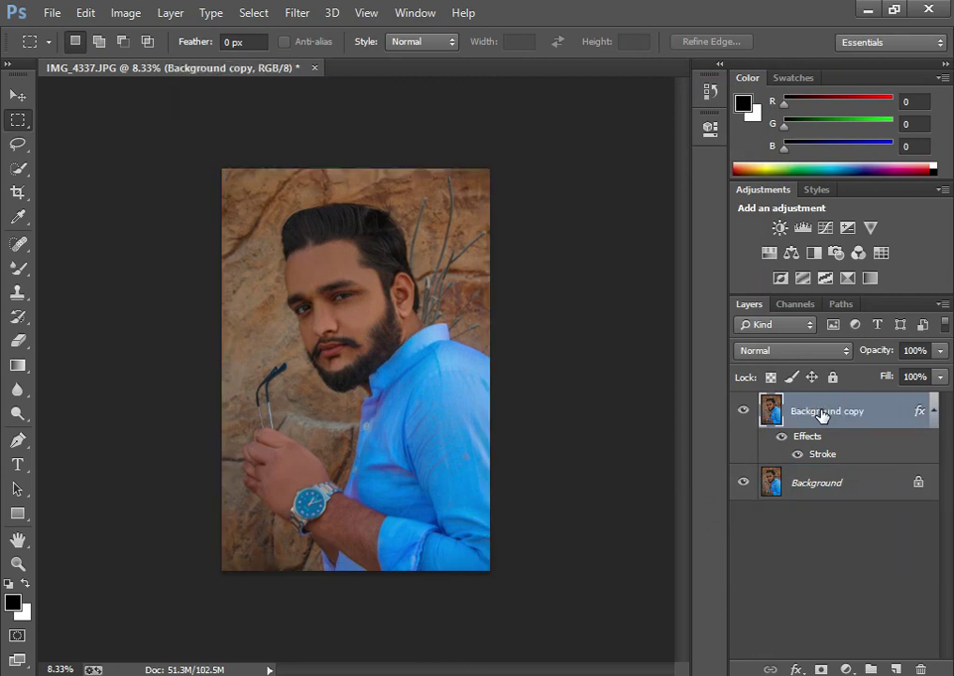
key("ctrl+j")
key("Delete")
left_click(870, 9)
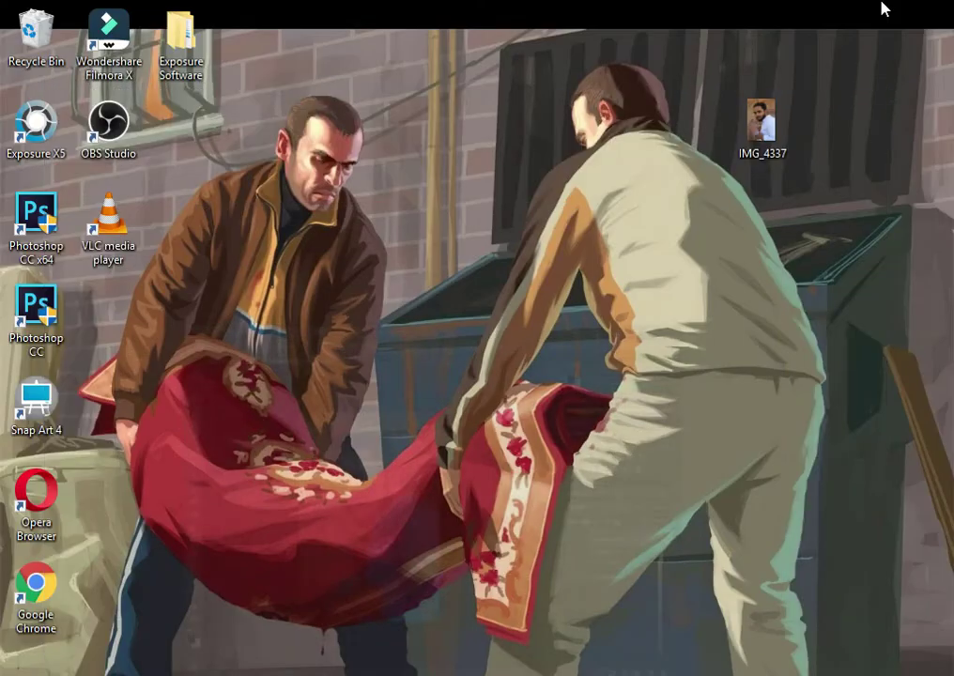